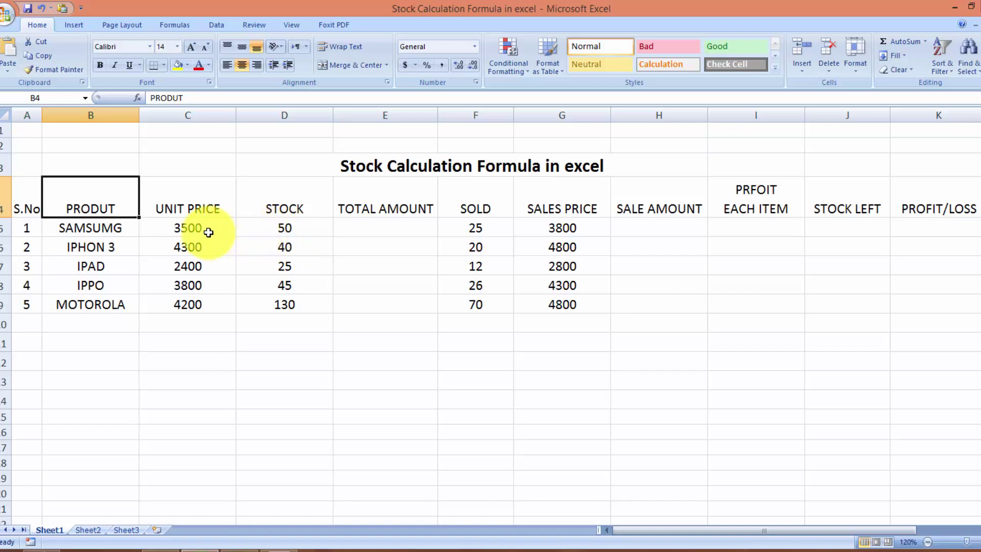
# - Calculate TOTAL AMOUNT in E5 as stock times unit price with =D5*C5, and fill the formula down to E9
pyautogui.click(355, 233)
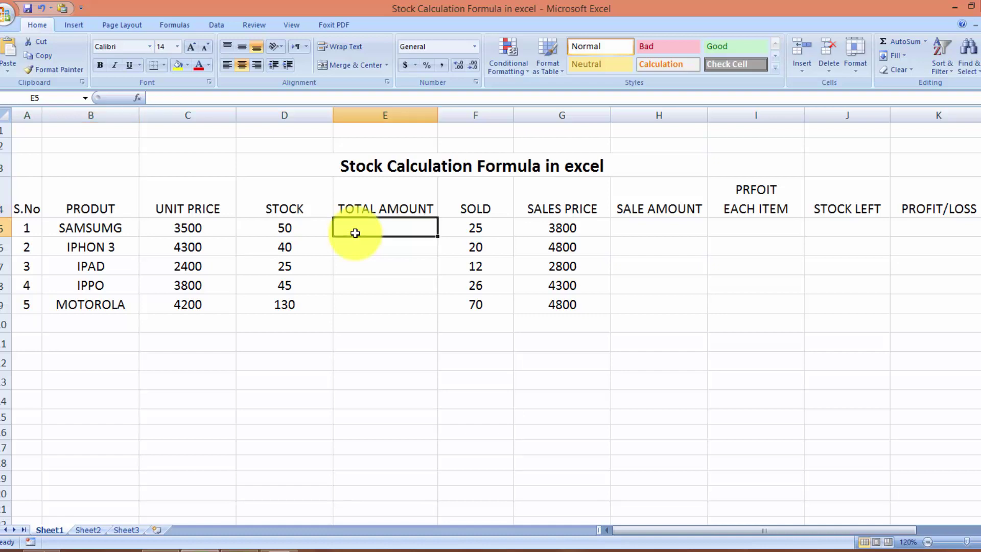
pyautogui.write('=')
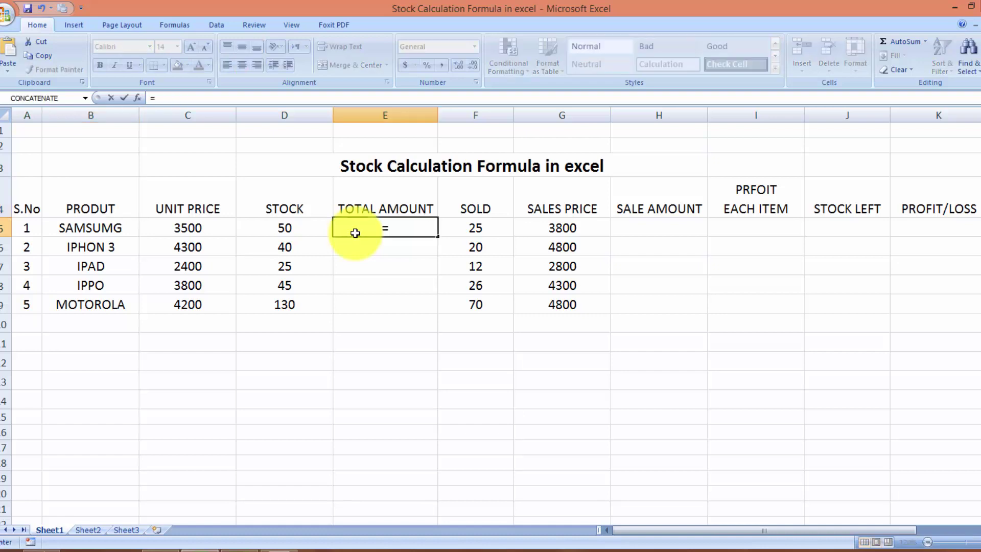
pyautogui.click(269, 229)
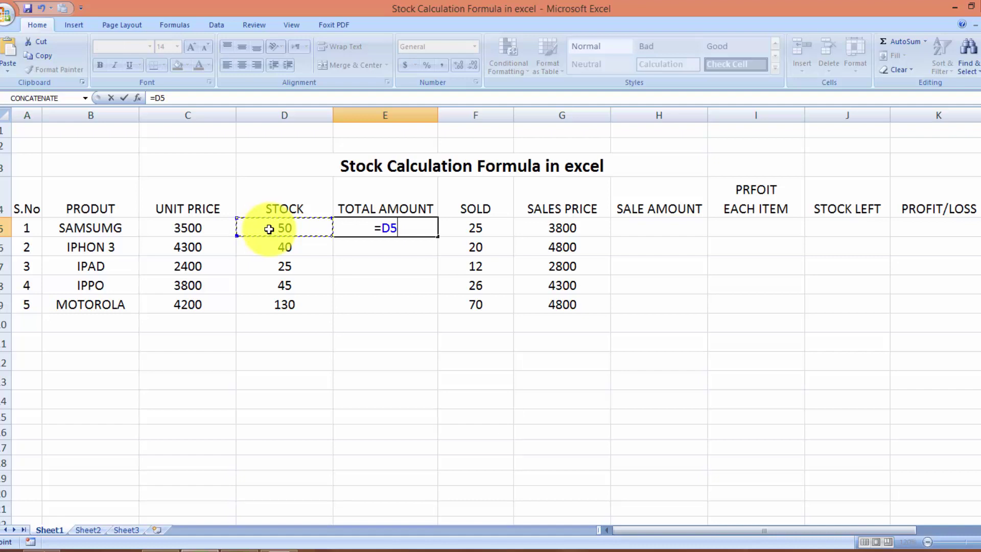
pyautogui.write('*')
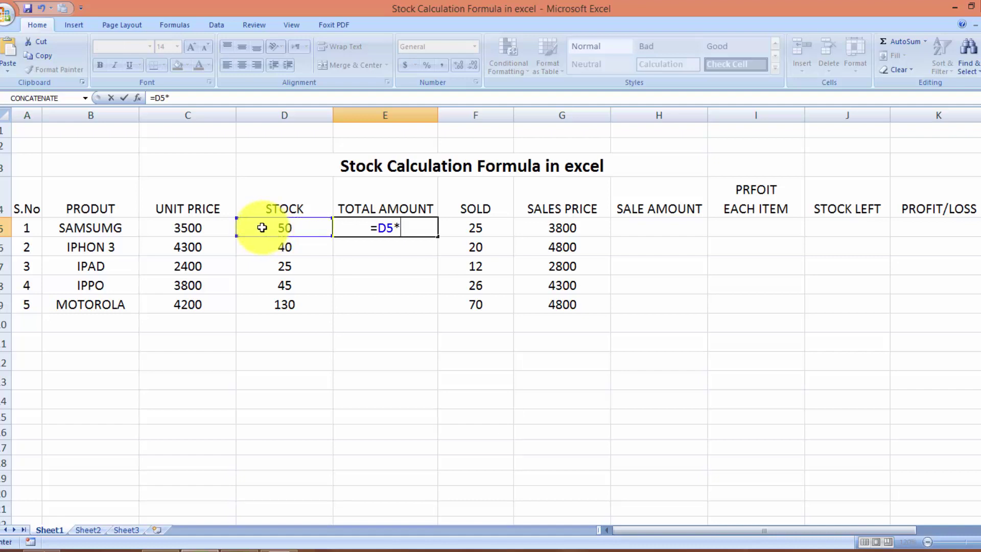
pyautogui.click(209, 228)
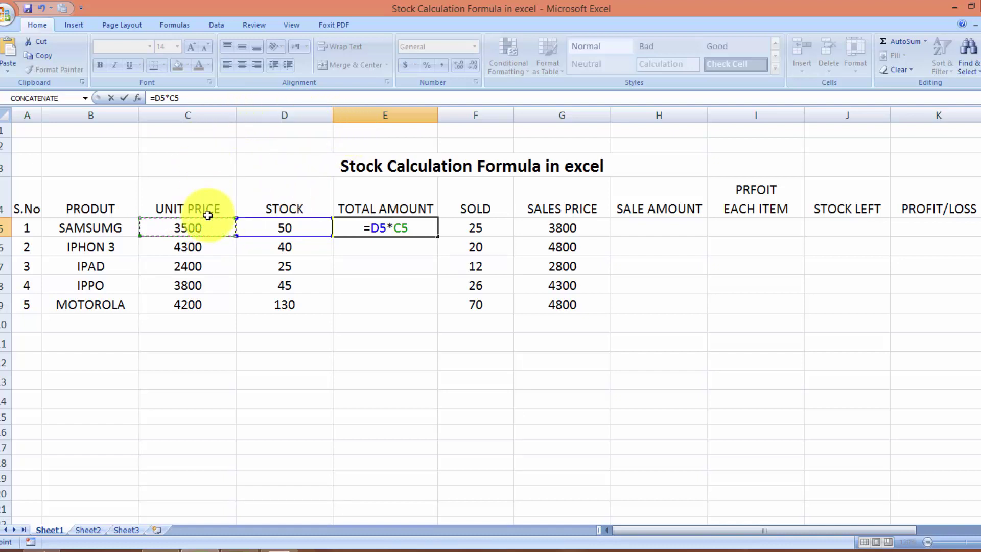
pyautogui.press('Return')
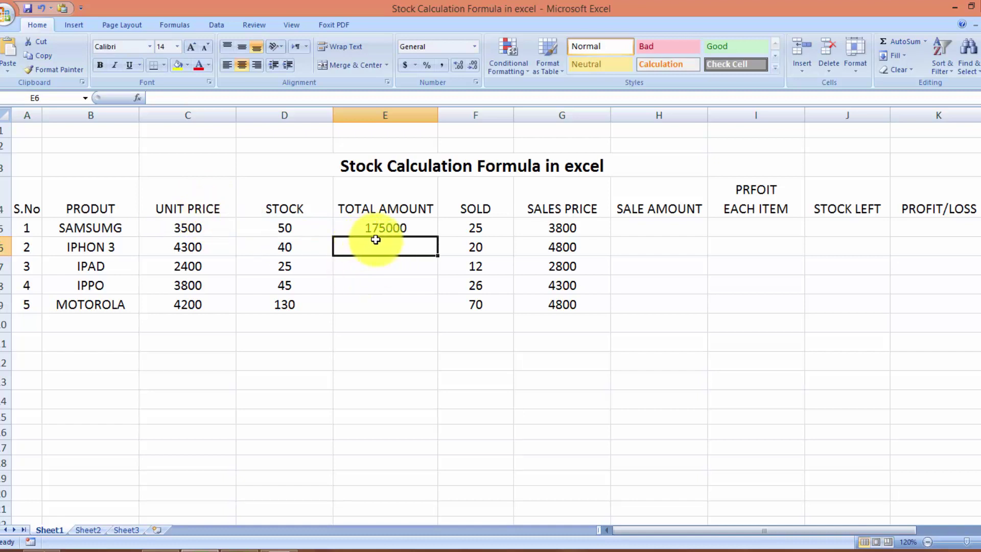
pyautogui.click(394, 227)
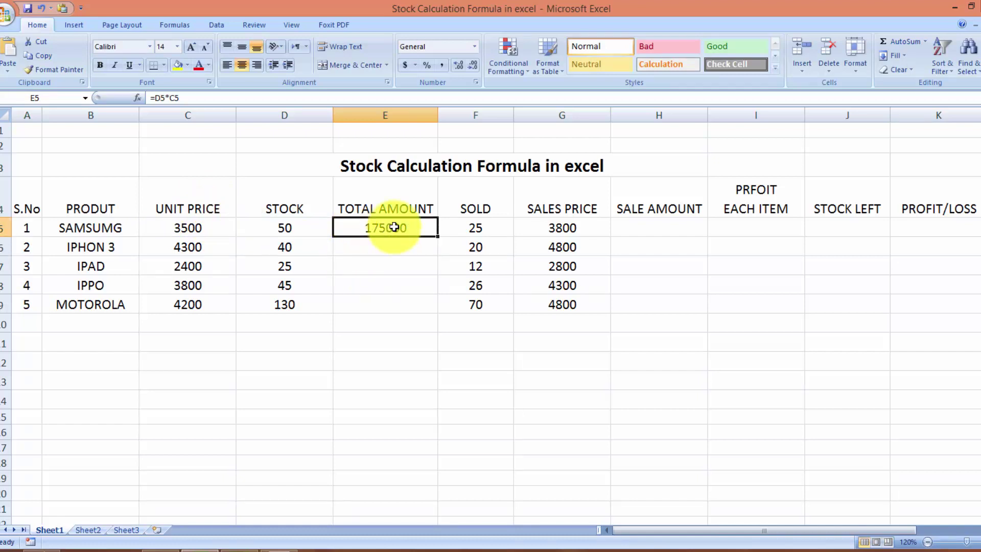
pyautogui.doubleClick(439, 237)
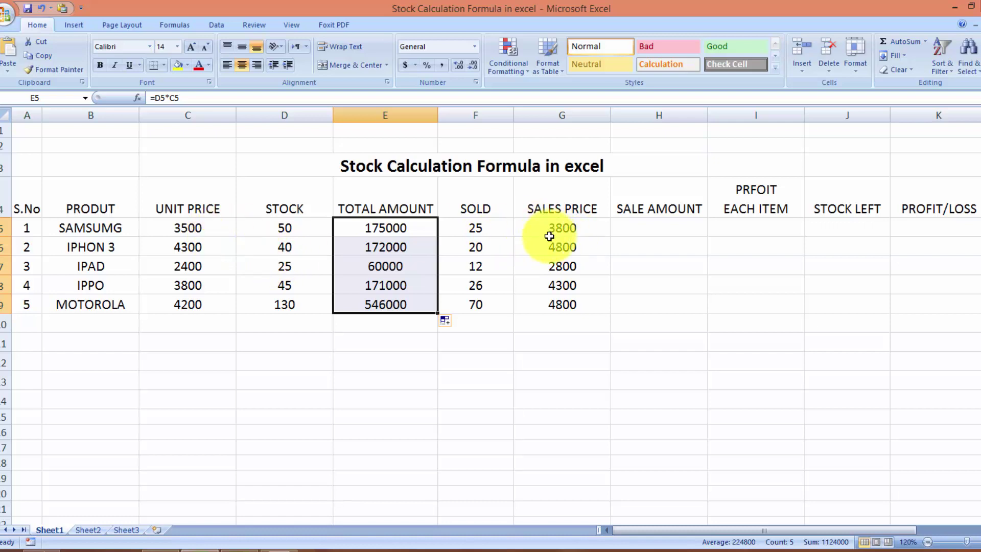
pyautogui.click(642, 231)
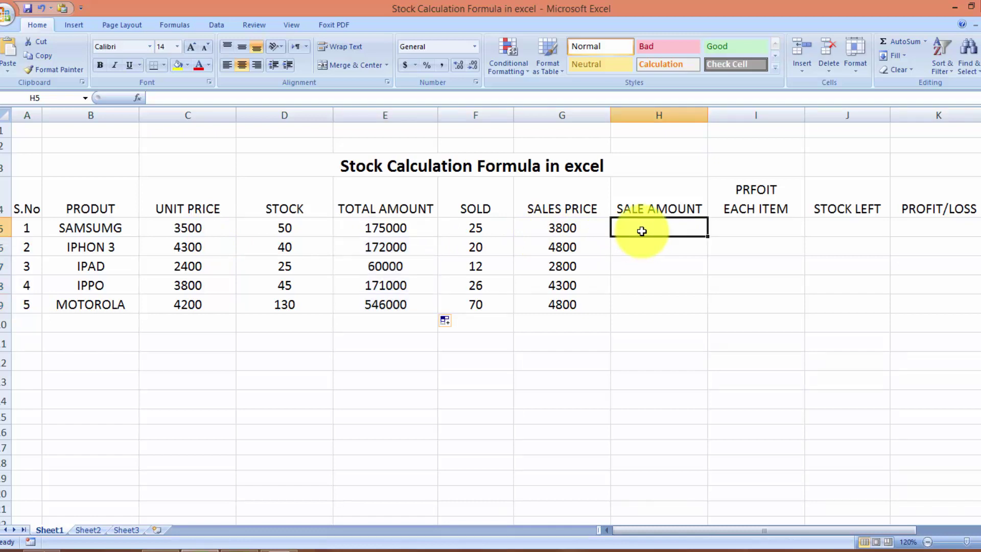
pyautogui.write('=')
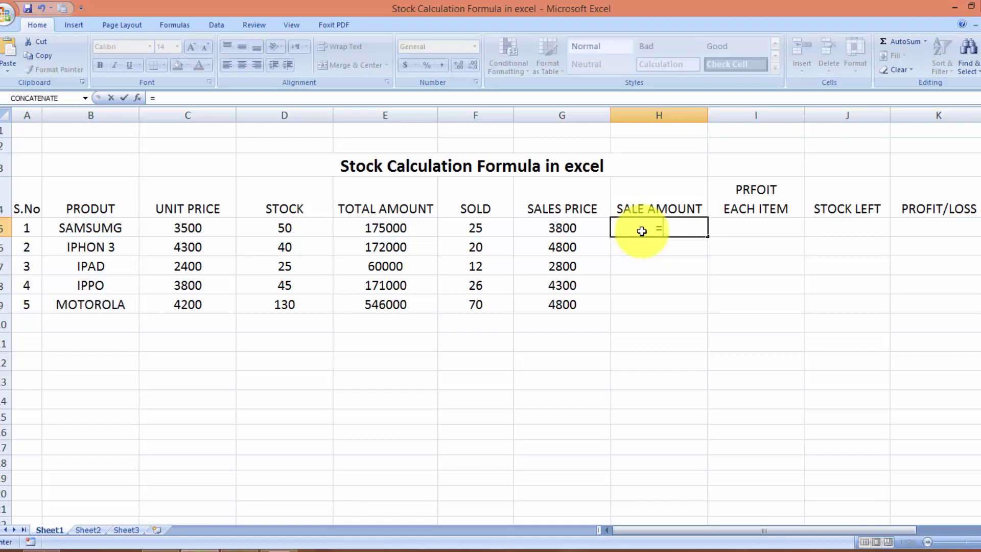
pyautogui.click(474, 232)
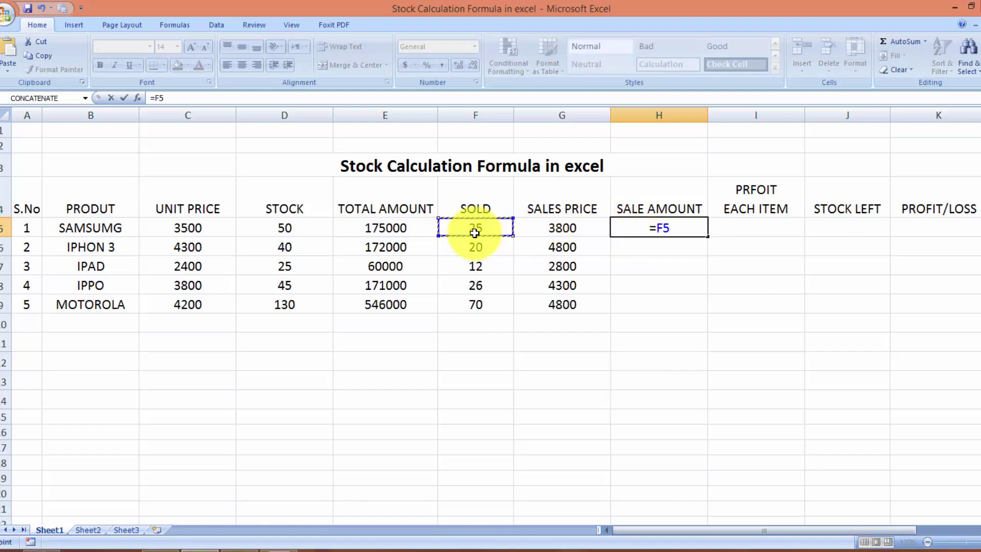
pyautogui.write('8')
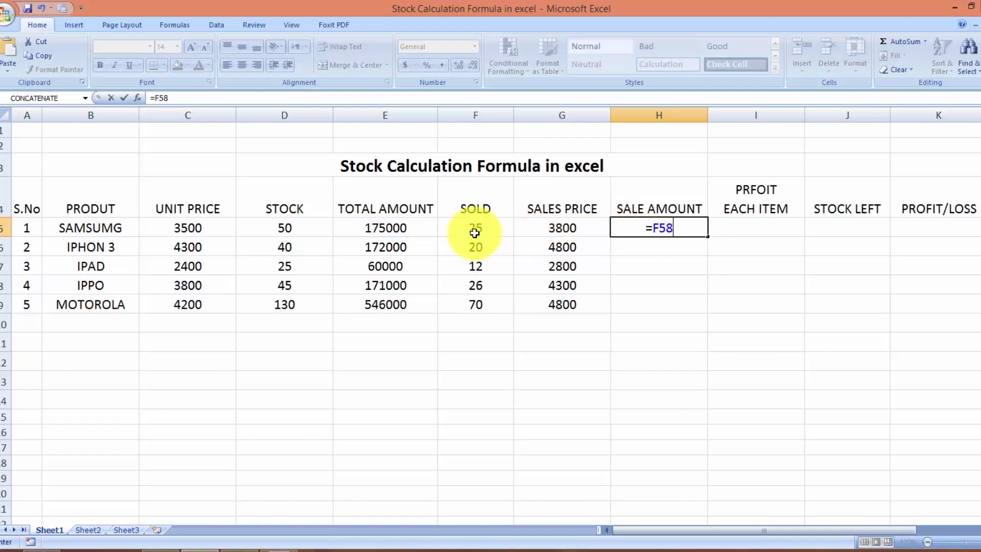
pyautogui.click(547, 231)
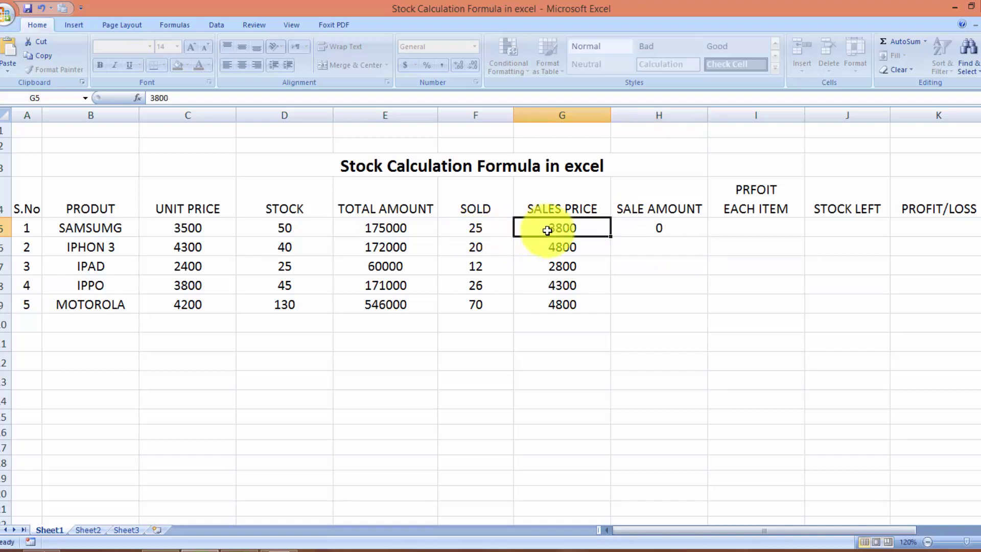
# - Calculate SALE AMOUNT in H5 as units sold times sales price with =F5*G5, and fill the formula down to H9
pyautogui.click(631, 231)
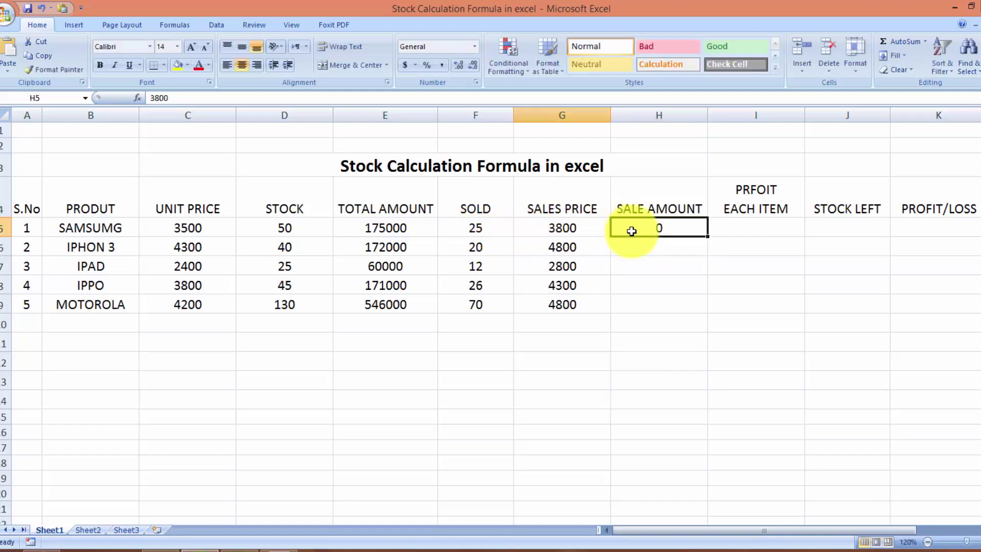
pyautogui.write('=')
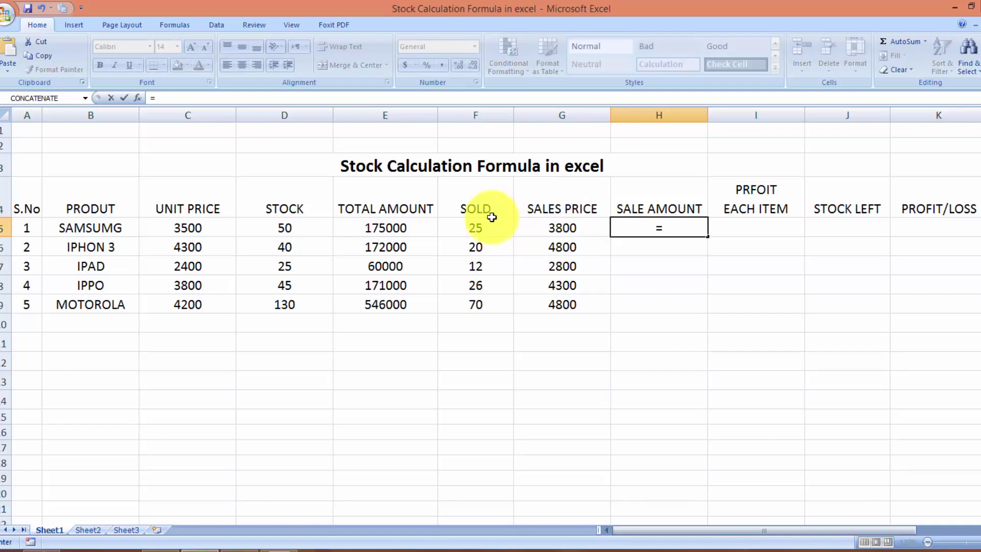
pyautogui.click(489, 225)
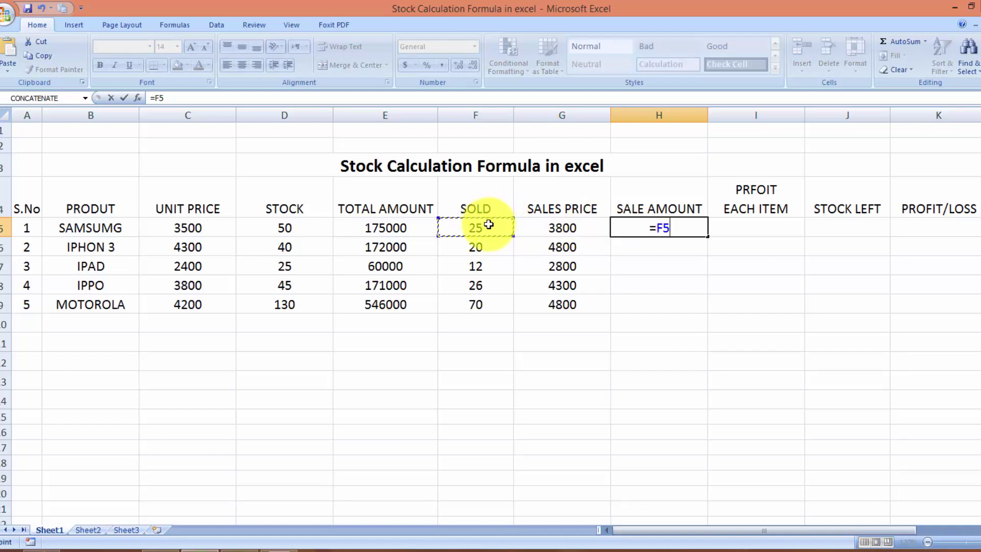
pyautogui.write('*')
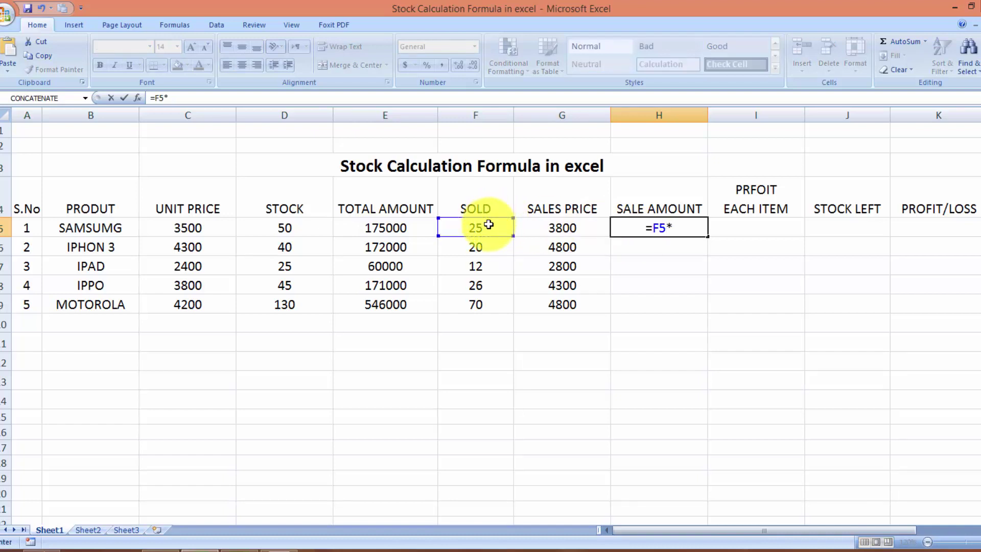
pyautogui.click(583, 225)
pyautogui.press('Return')
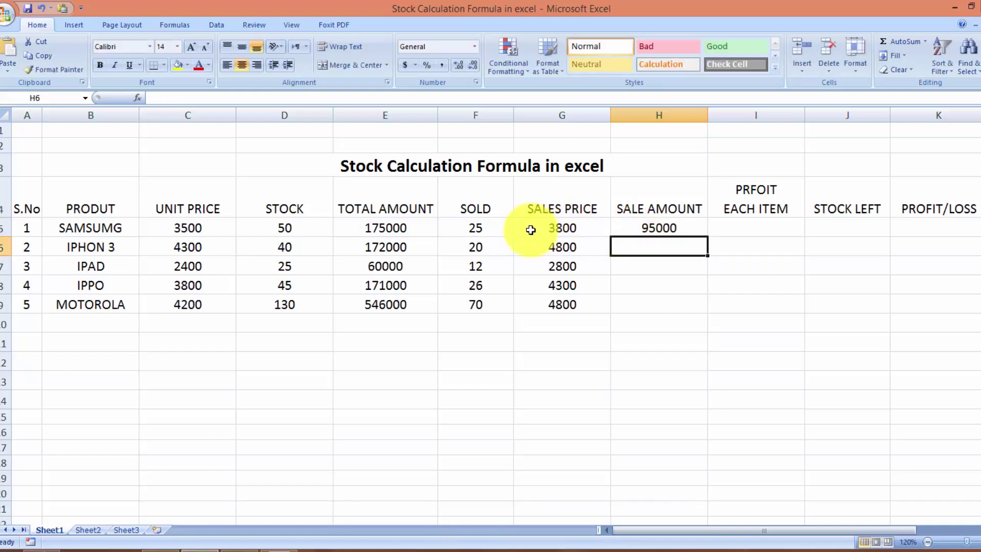
pyautogui.click(625, 227)
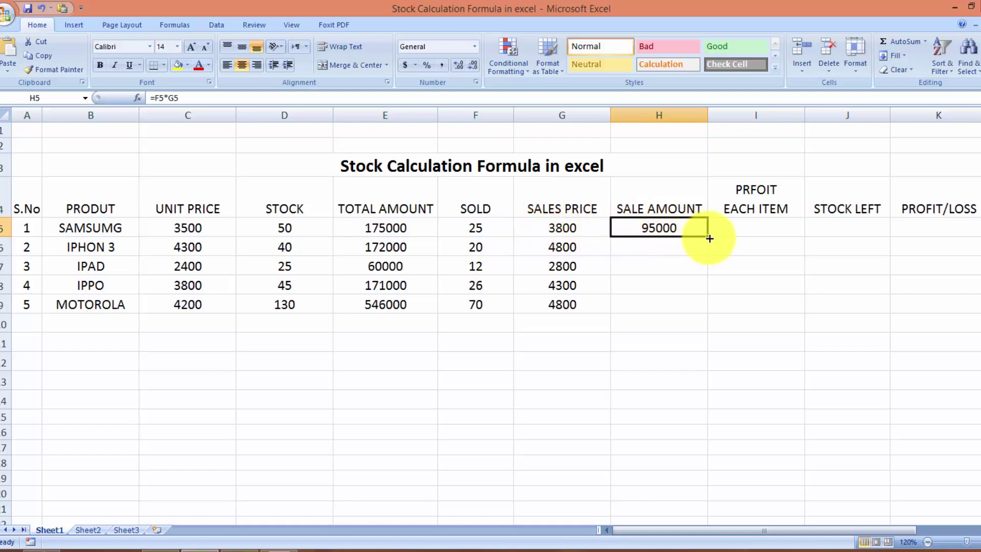
pyautogui.doubleClick(710, 239)
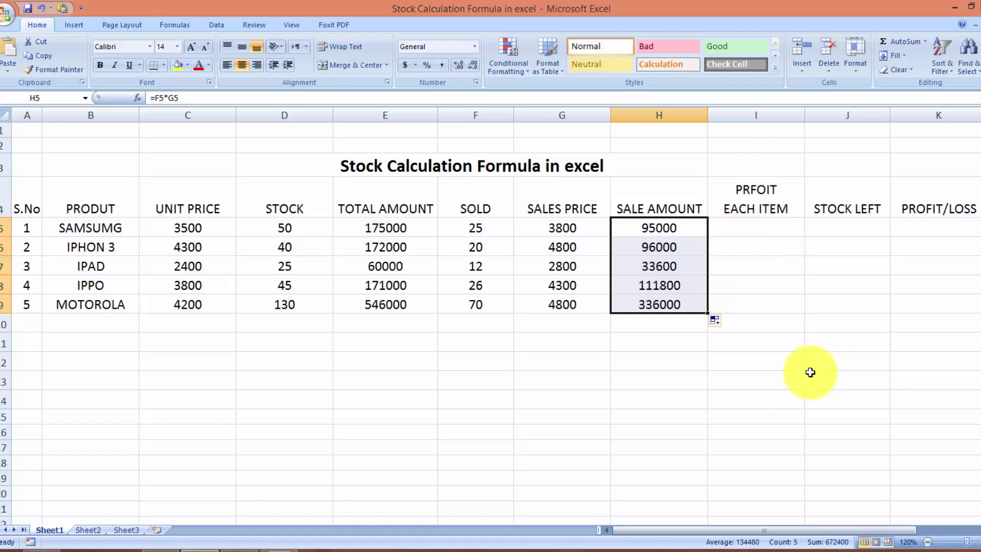
# - Calculate the profit for each item in I5 as sales price minus unit price with =G5-C5, and fill it down to I9
pyautogui.click(772, 229)
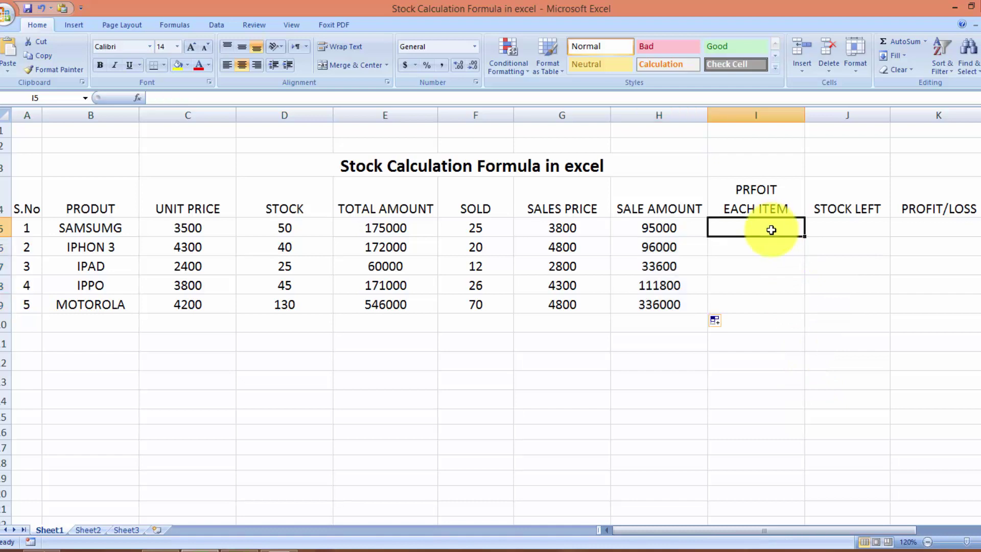
pyautogui.write('=')
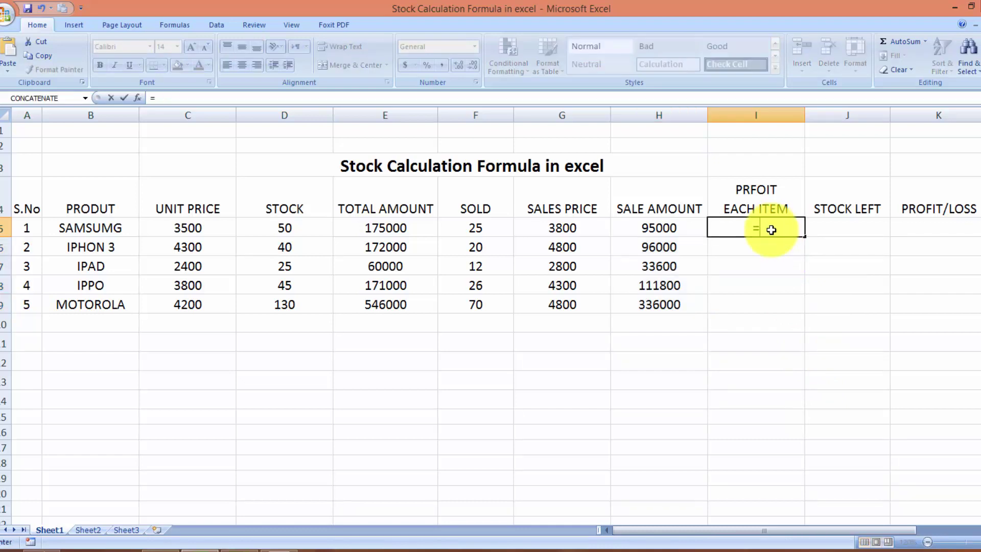
pyautogui.click(588, 231)
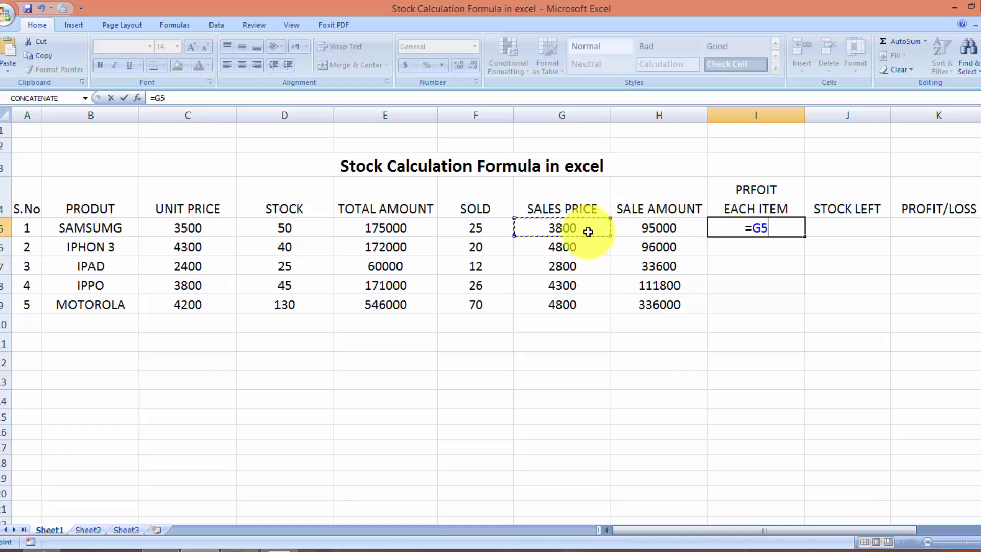
pyautogui.write('-')
pyautogui.click(183, 227)
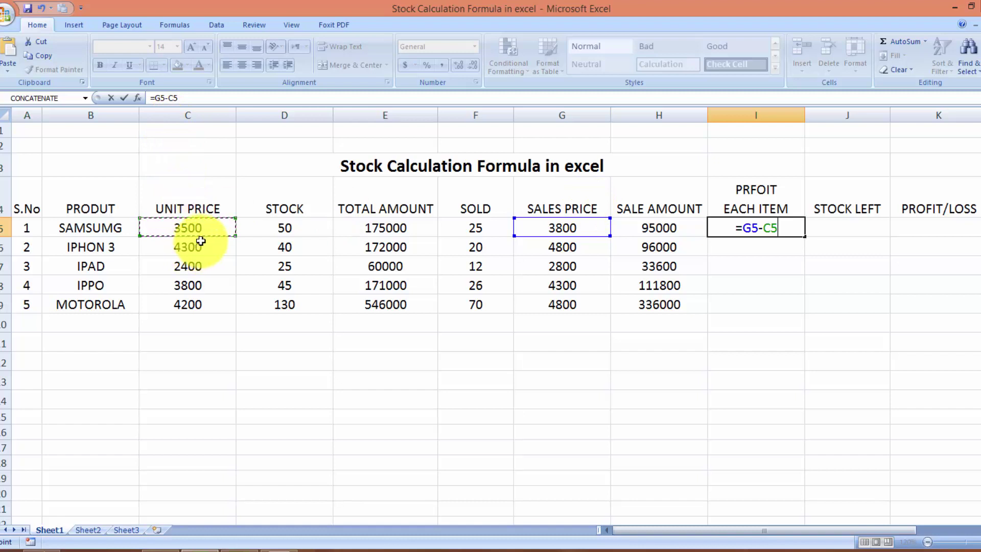
pyautogui.press('Return')
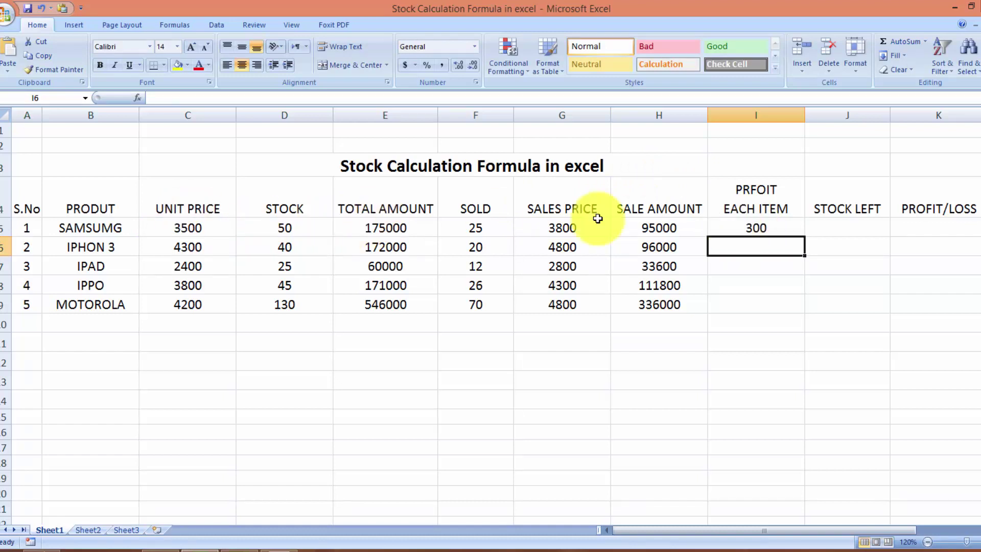
pyautogui.click(770, 230)
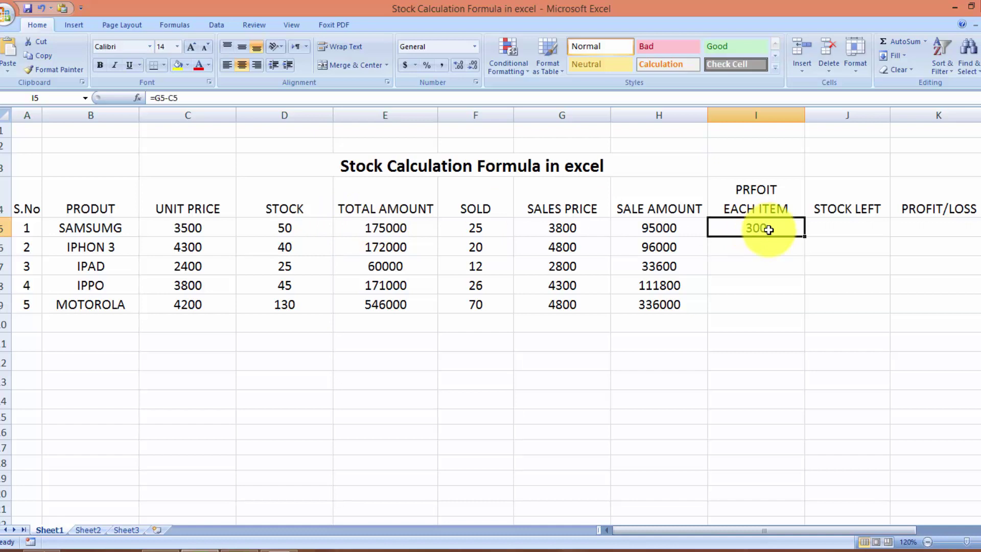
pyautogui.doubleClick(804, 237)
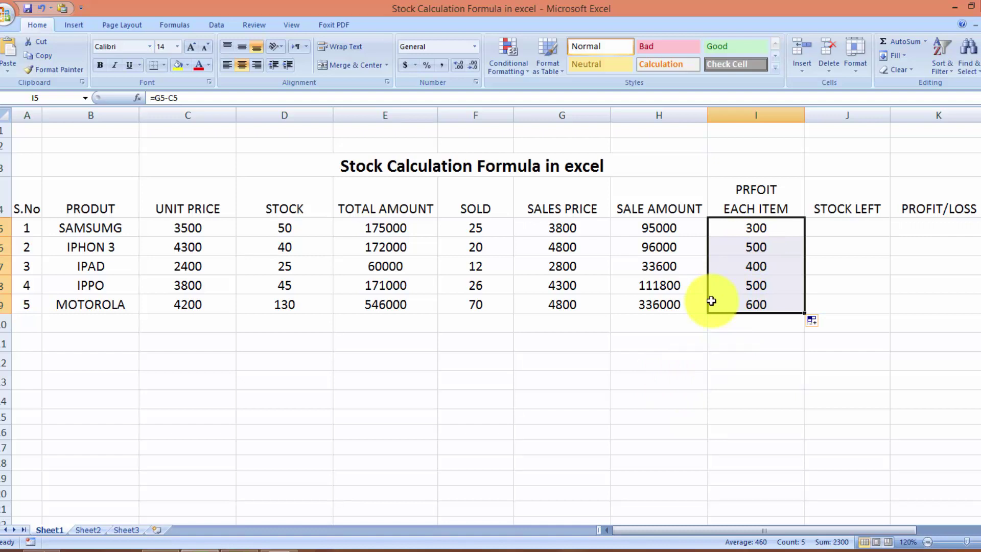
# - Calculate STOCK LEFT in J5 as stock minus units sold with =D5-F5, and fill the formula down to J9
pyautogui.click(862, 230)
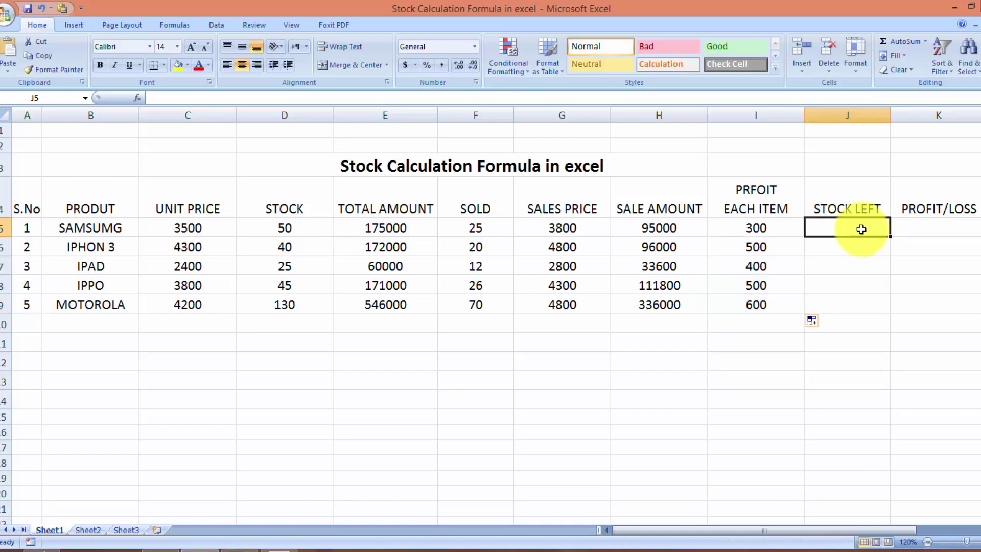
pyautogui.write('=')
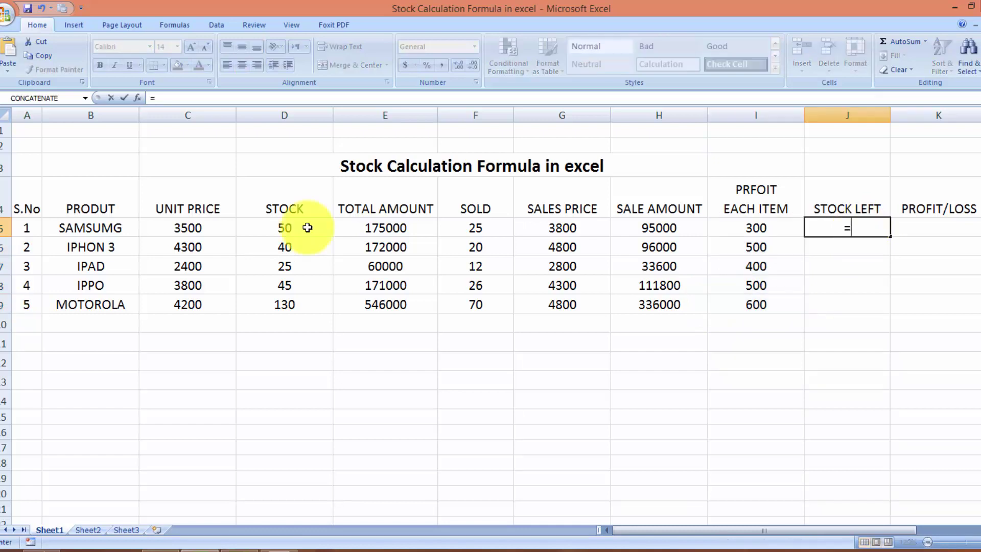
pyautogui.click(307, 228)
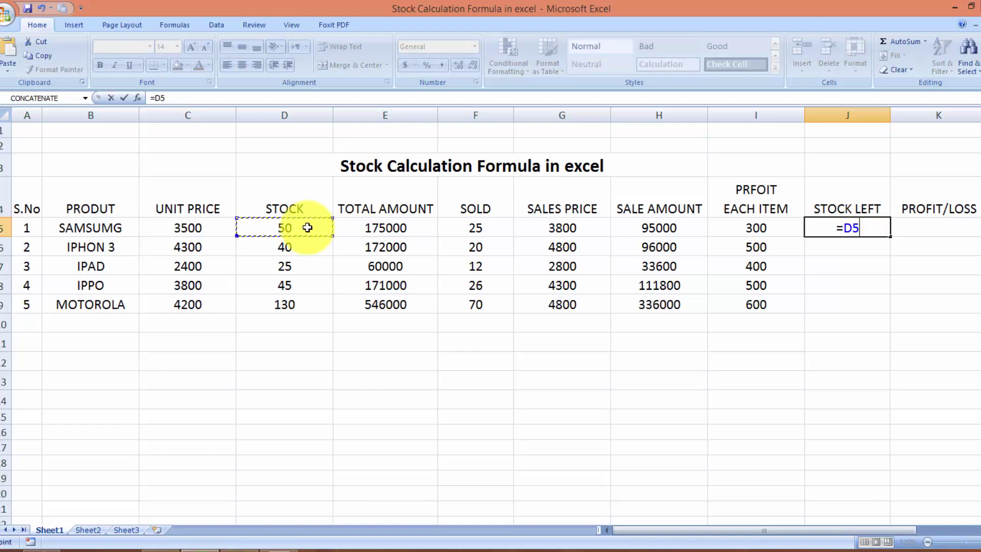
pyautogui.write('-')
pyautogui.click(506, 228)
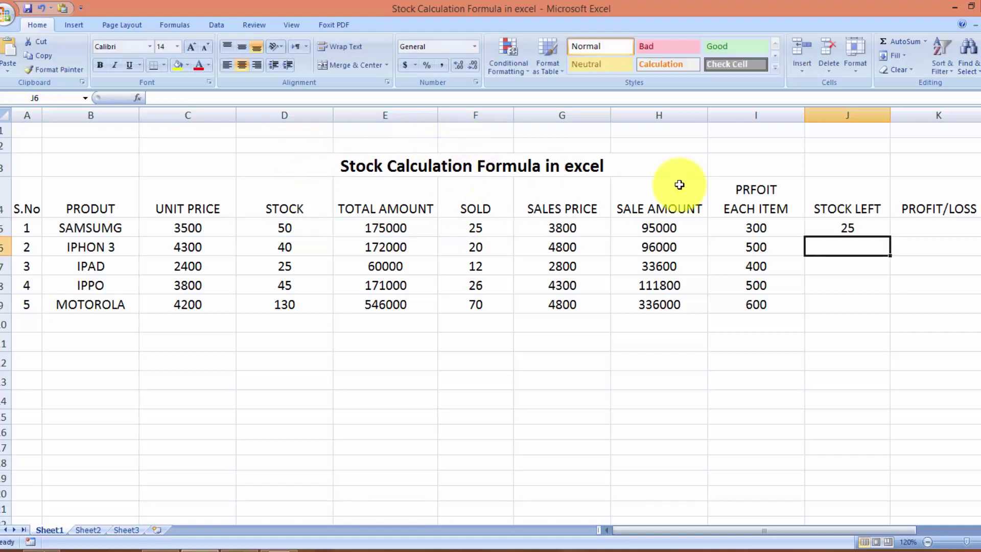
pyautogui.click(847, 228)
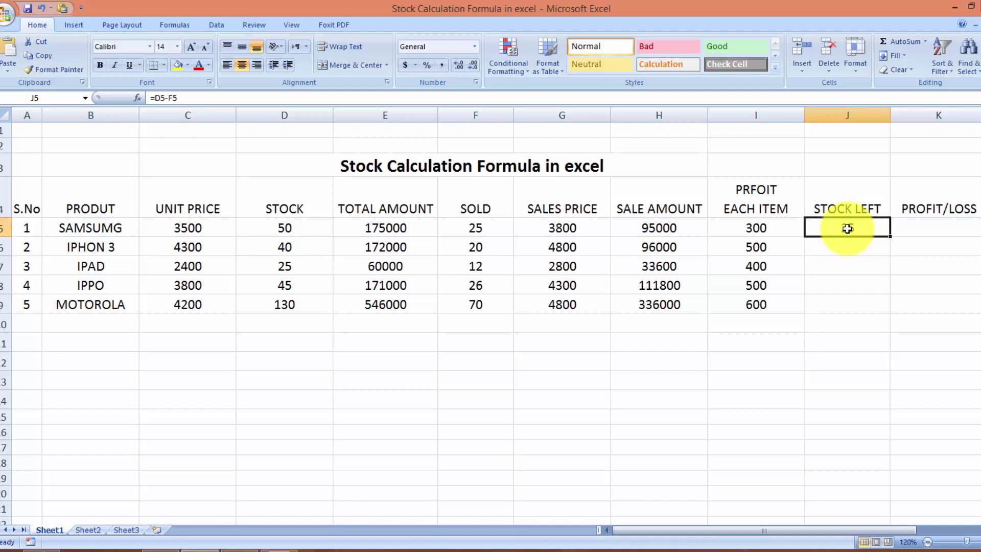
pyautogui.moveTo(891, 236); pyautogui.dragTo(890, 237)
pyautogui.doubleClick(890, 237)
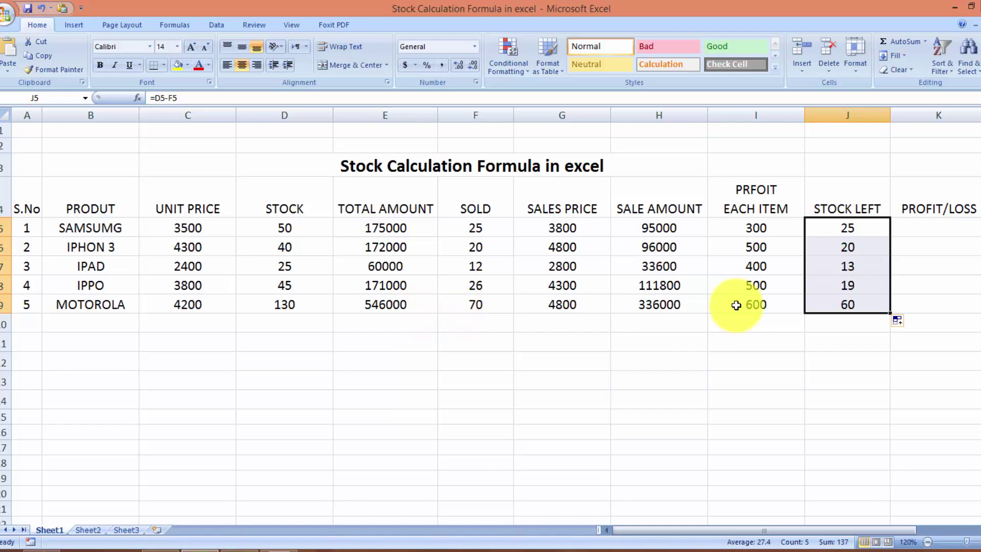
# - Calculate PROFIT/LOSS in K5 as profit per item times units sold with =I5*F5, and fill the formula down to K9
pyautogui.click(920, 230)
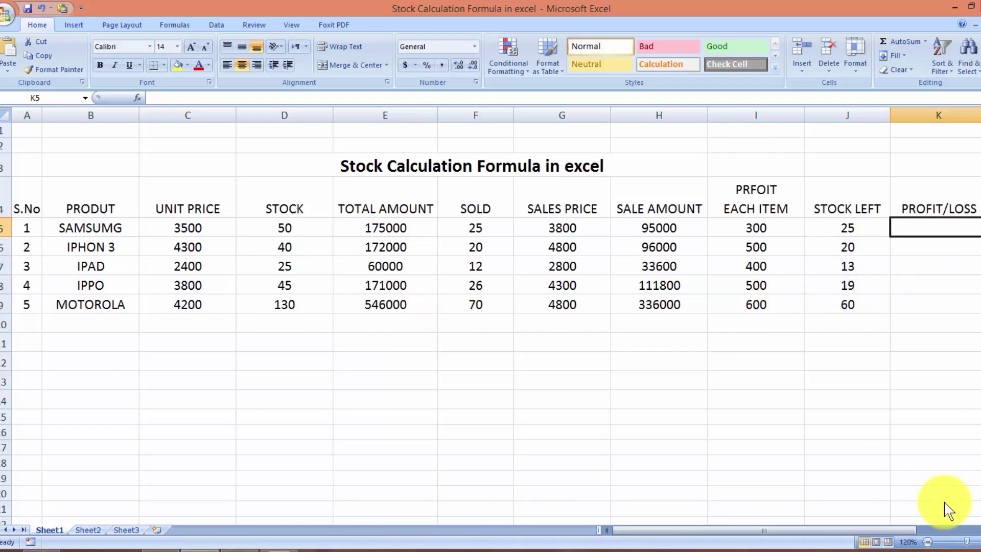
pyautogui.write('=')
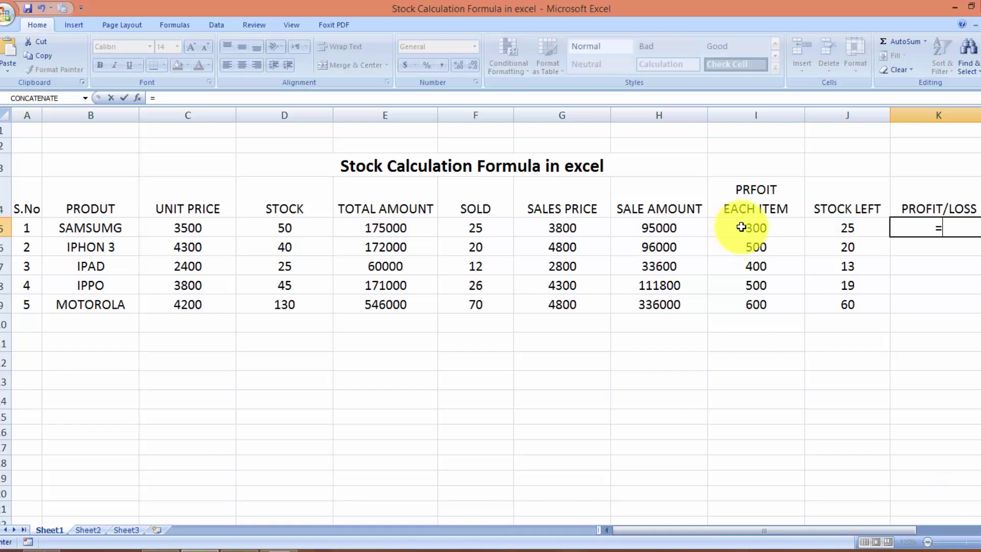
pyautogui.click(741, 228)
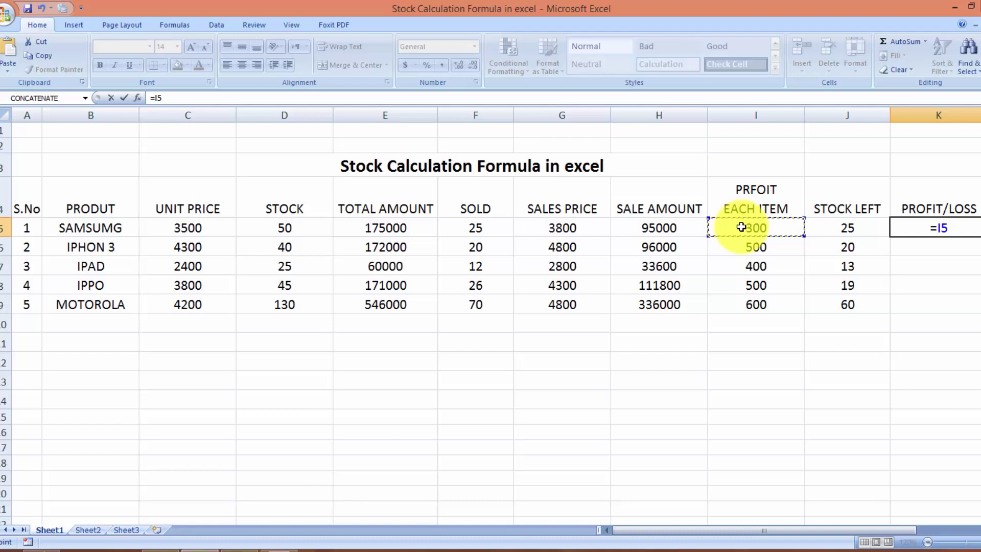
pyautogui.write('*')
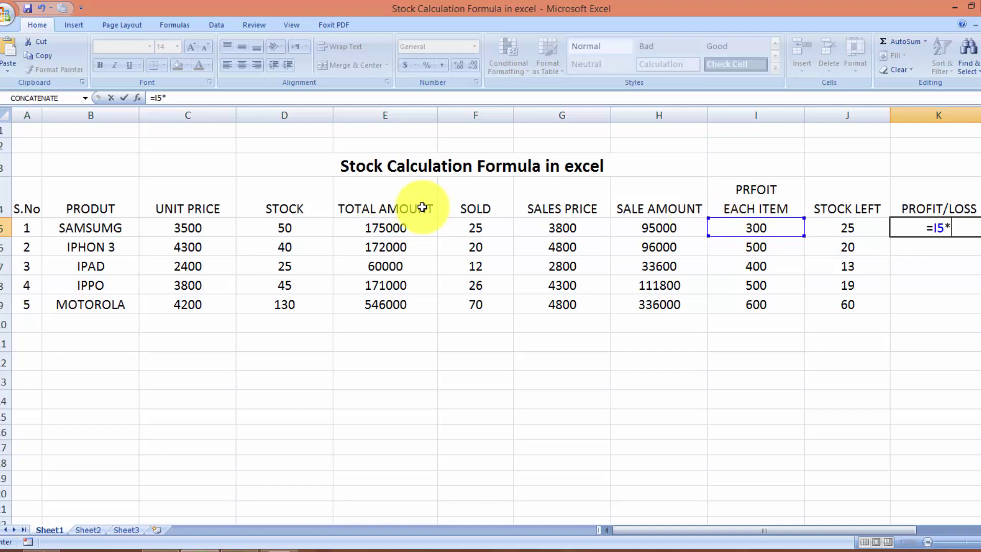
pyautogui.click(470, 229)
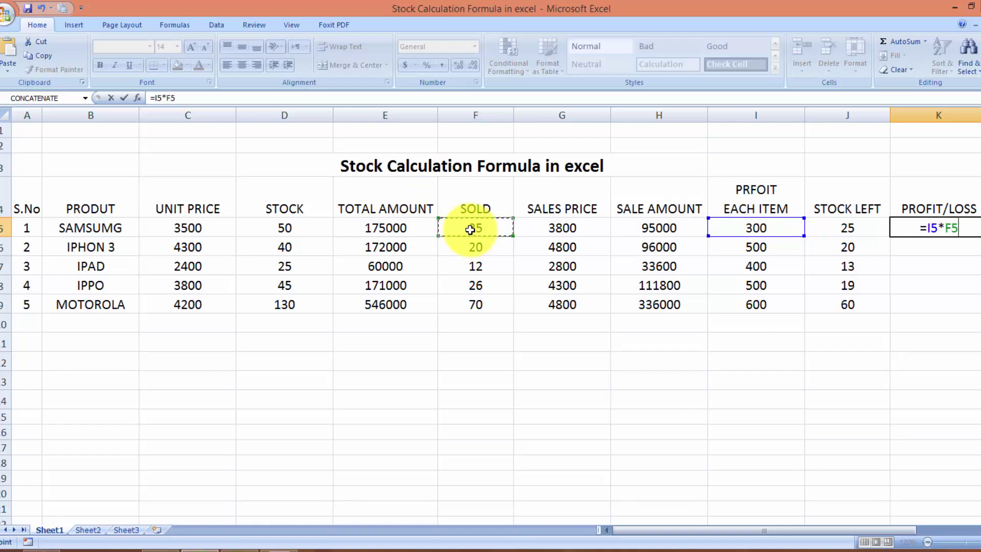
pyautogui.press('Return')
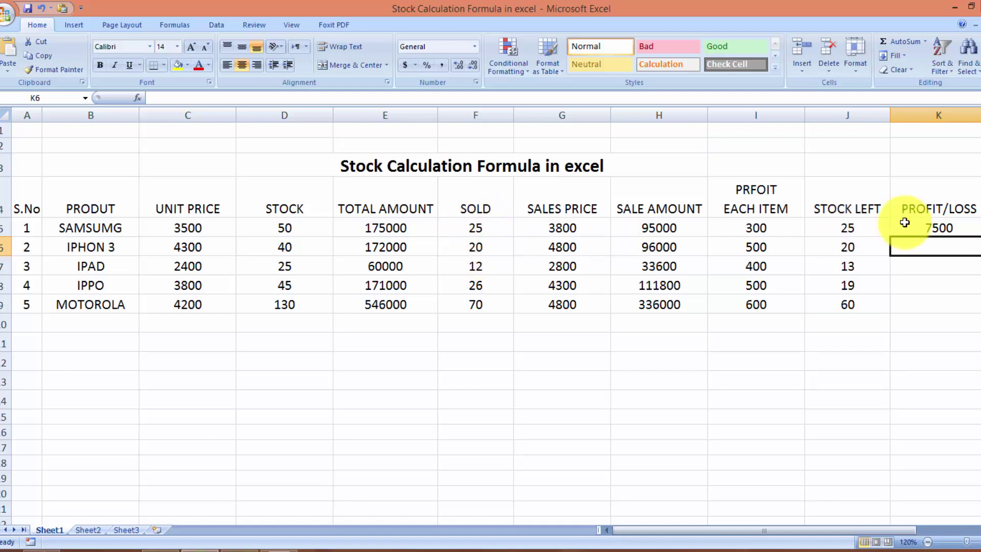
pyautogui.click(935, 224)
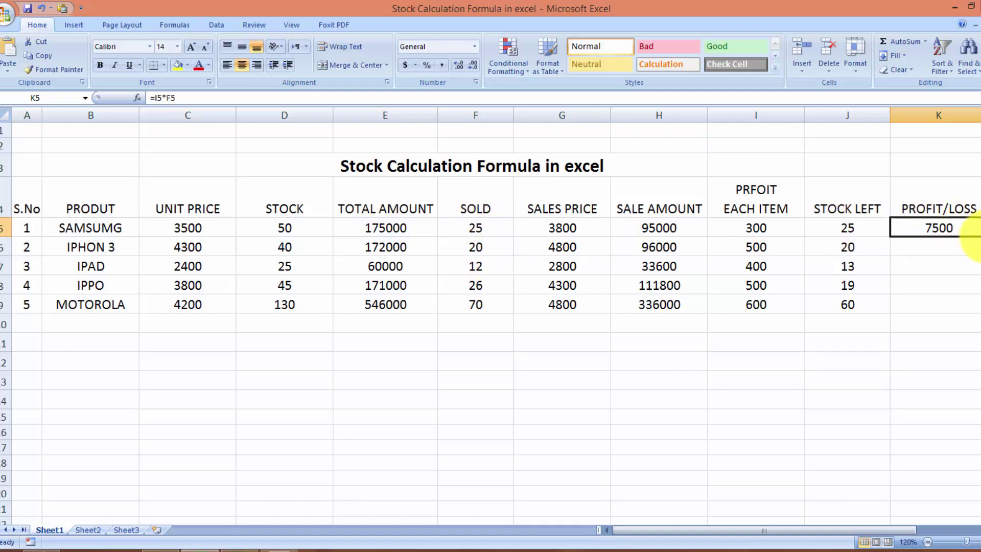
pyautogui.doubleClick(978, 236)
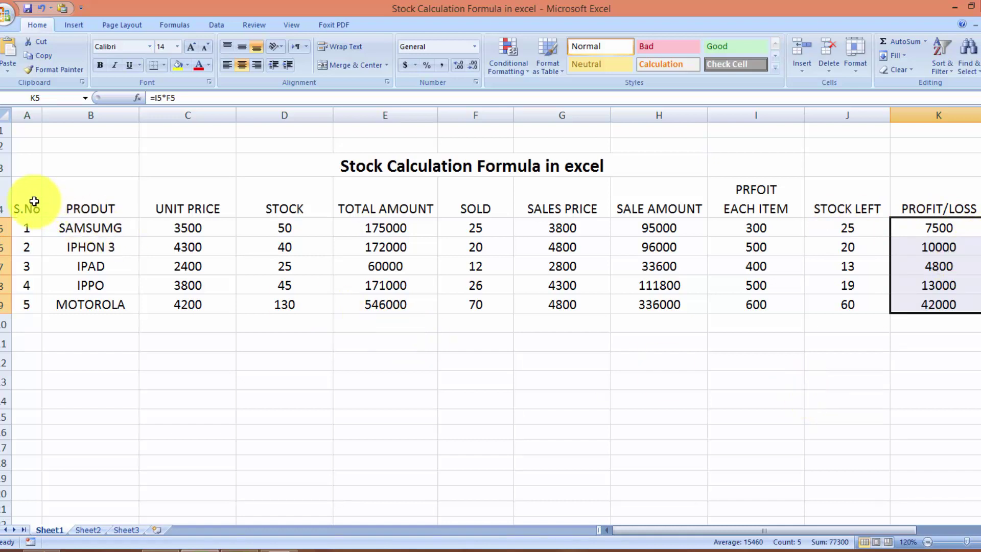
# - Apply All Borders and a Thick Box Border to the table range A4:K11
pyautogui.moveTo(33, 201); pyautogui.dragTo(898, 337)
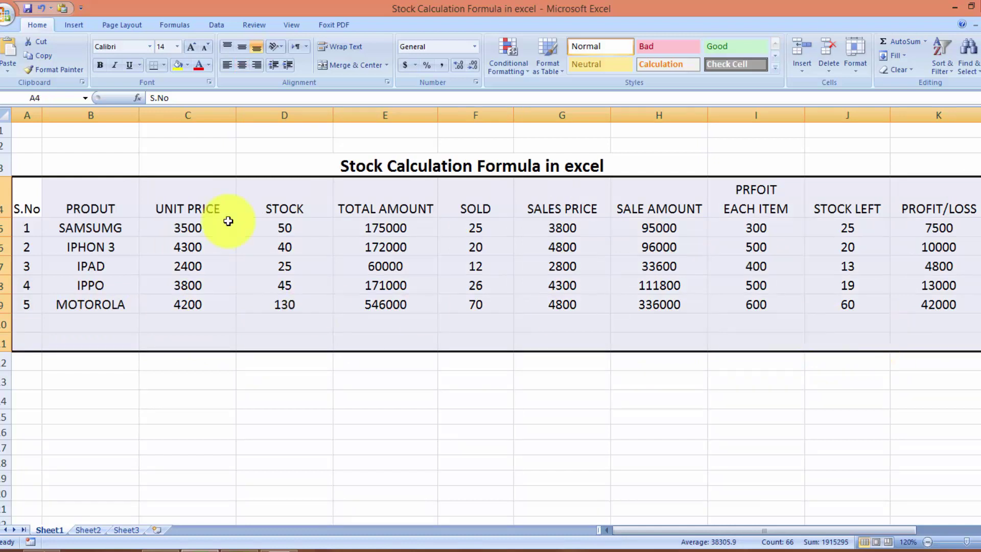
pyautogui.click(163, 65)
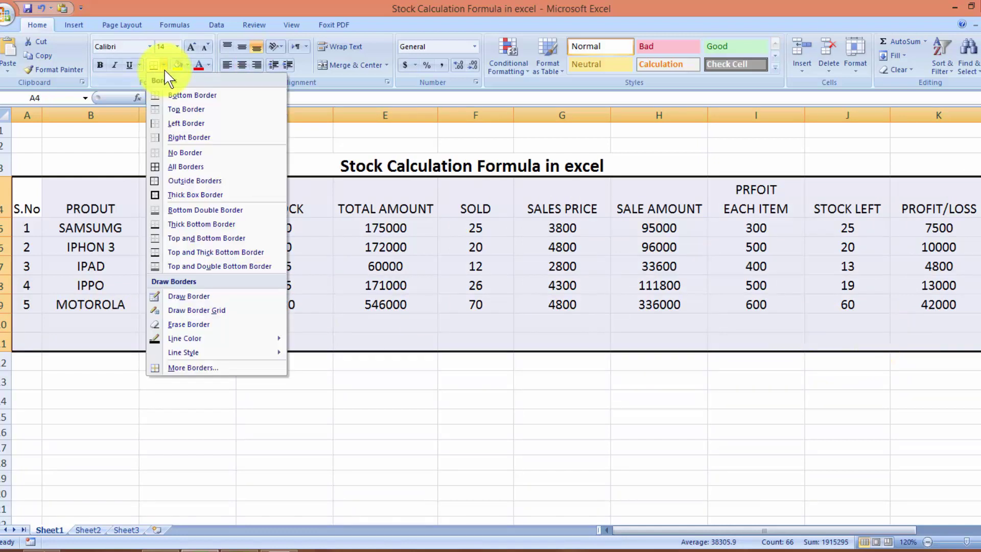
pyautogui.click(176, 166)
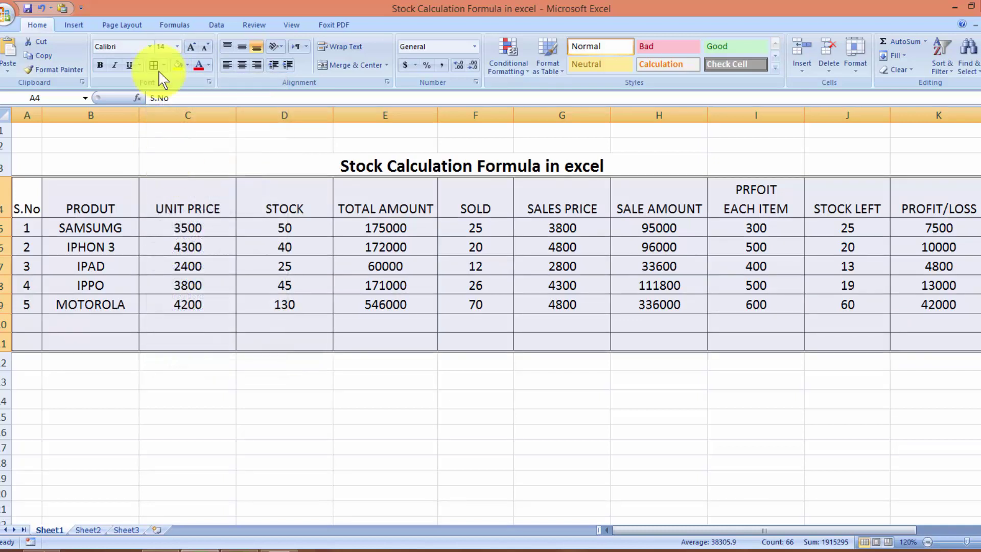
pyautogui.click(164, 66)
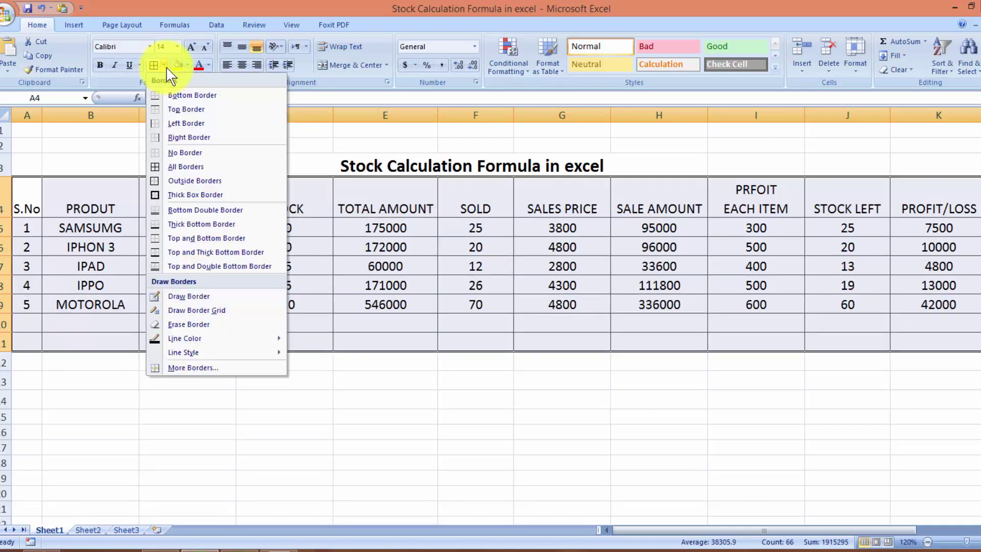
pyautogui.click(161, 195)
# - Format the header row A4:K4 with middle alignment, underline and bold, and save the workbook
pyautogui.moveTo(33, 197); pyautogui.dragTo(837, 191)
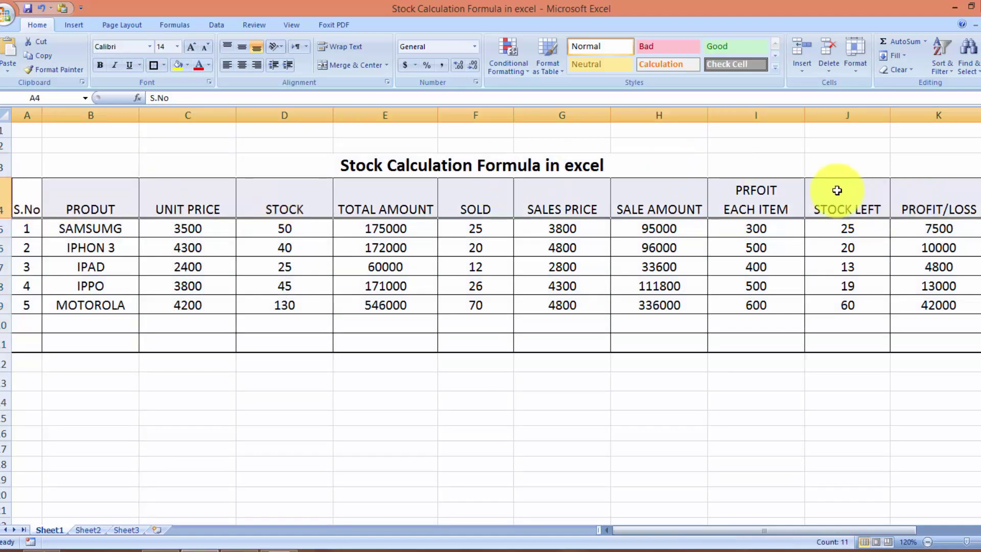
pyautogui.click(242, 47)
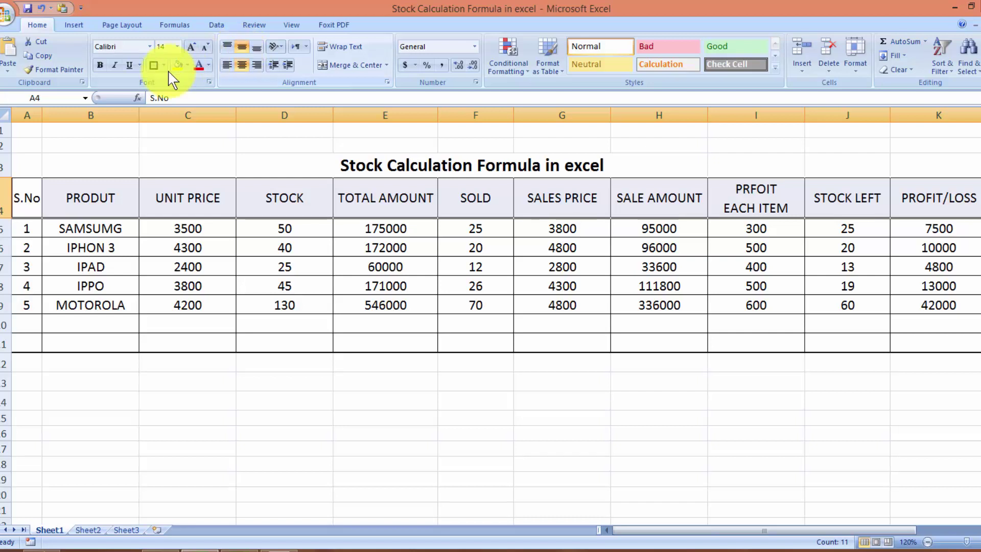
pyautogui.click(131, 67)
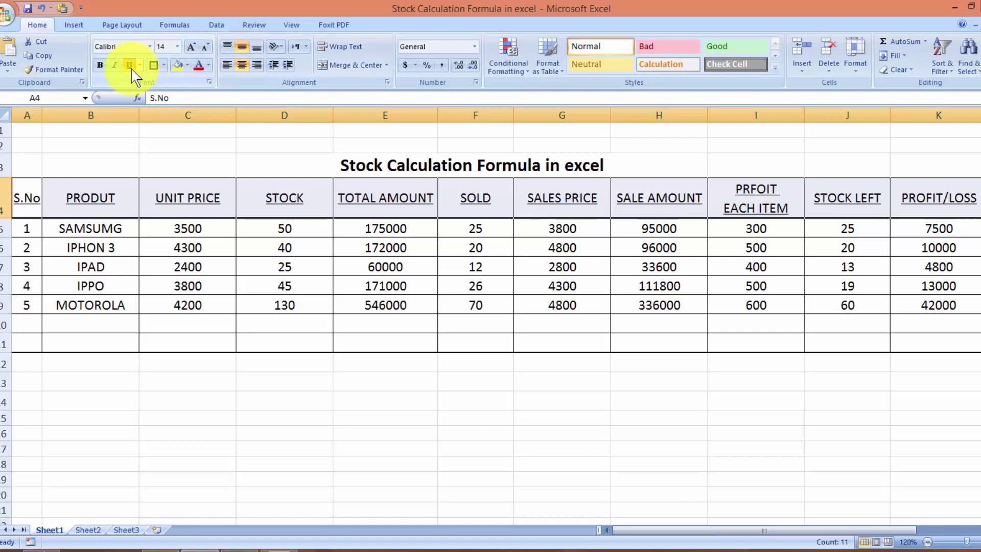
pyautogui.click(101, 68)
pyautogui.click(526, 324)
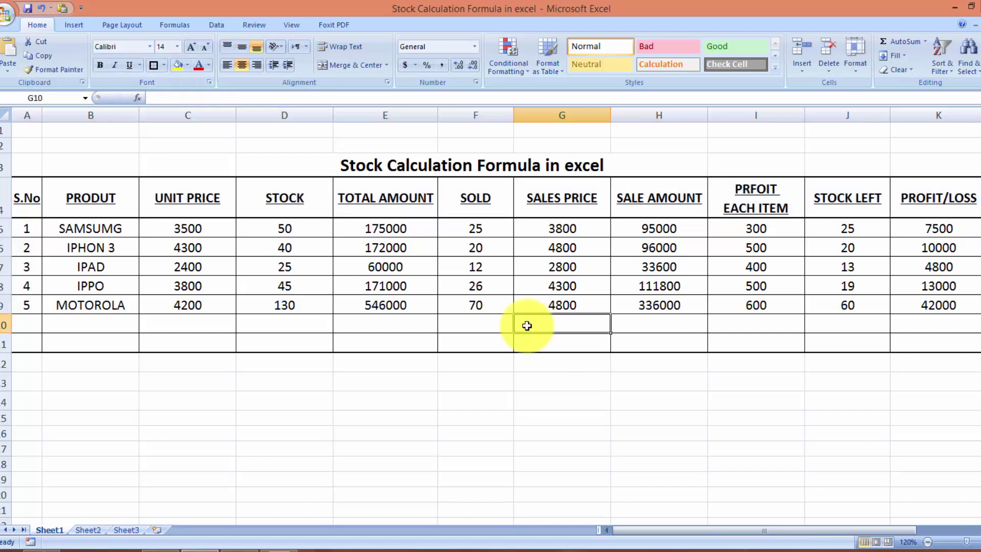
pyautogui.hotkey('ctrl', 's')
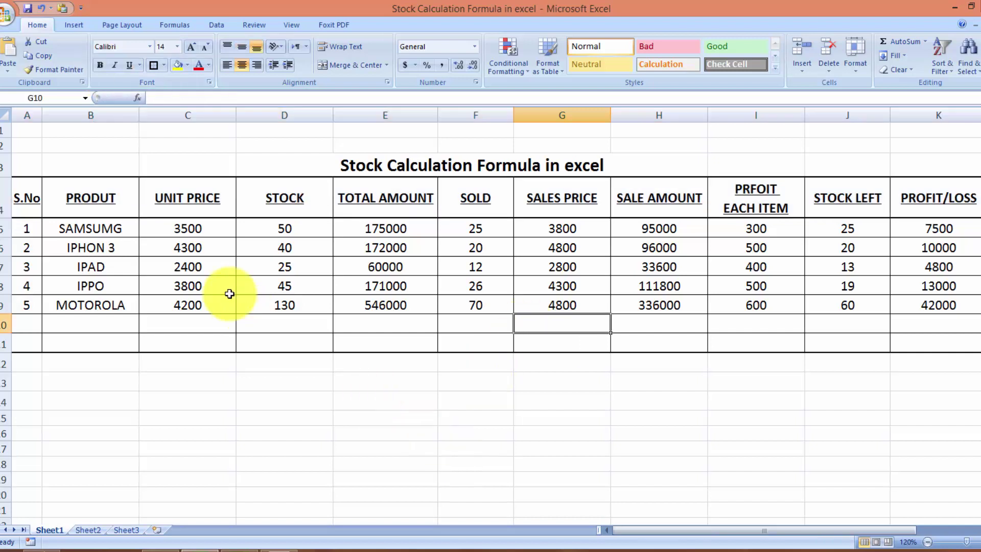
# - Format the UNIT PRICE cells C5:C11 in Comma style with one decimal place
pyautogui.click(189, 228)
pyautogui.moveTo(187, 276); pyautogui.dragTo(193, 337)
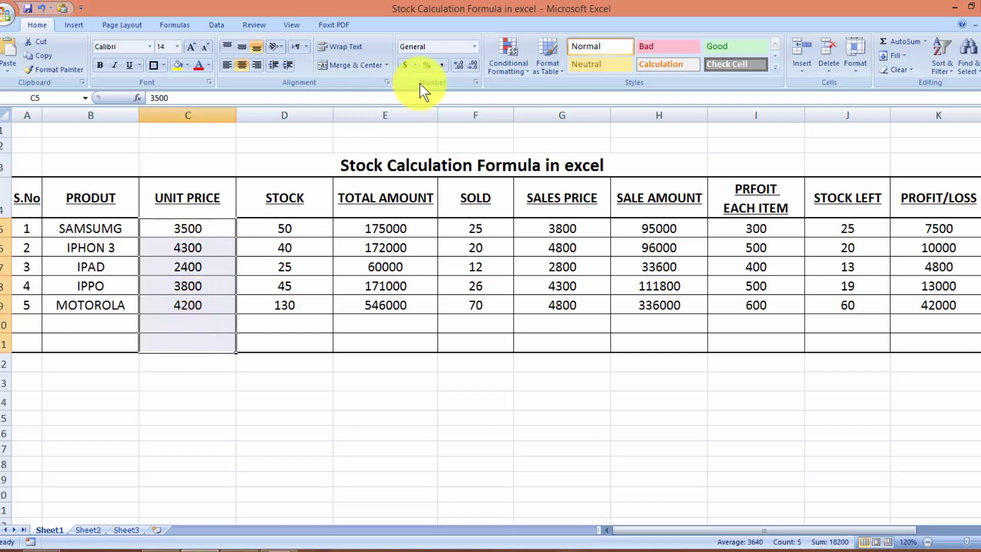
pyautogui.click(441, 66)
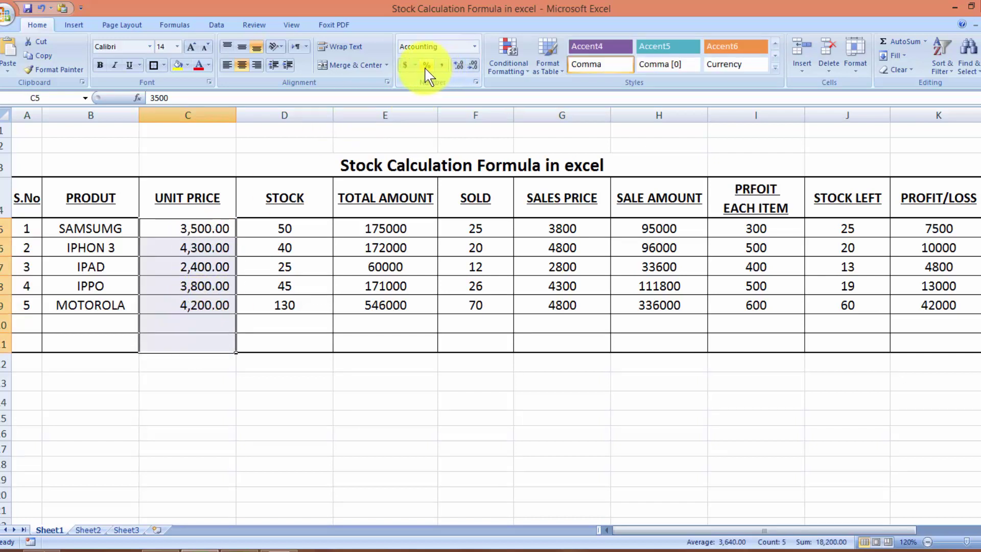
pyautogui.click(471, 65)
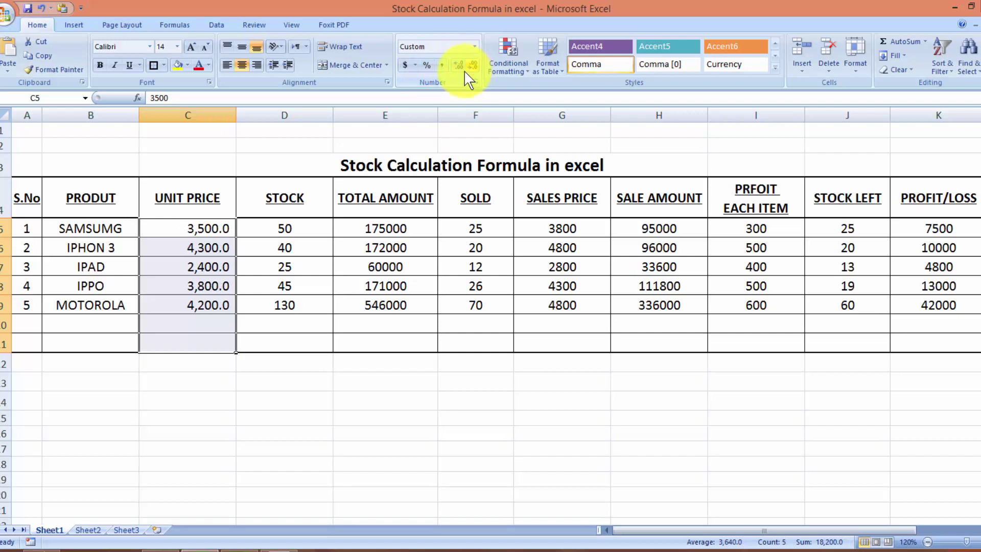
# - Format rows 5 to 11 of TOTAL AMOUNT, SALES PRICE, SALE AMOUNT, profit per item and PROFIT/LOSS in Comma style with one decimal place
pyautogui.moveTo(411, 226); pyautogui.dragTo(401, 337)
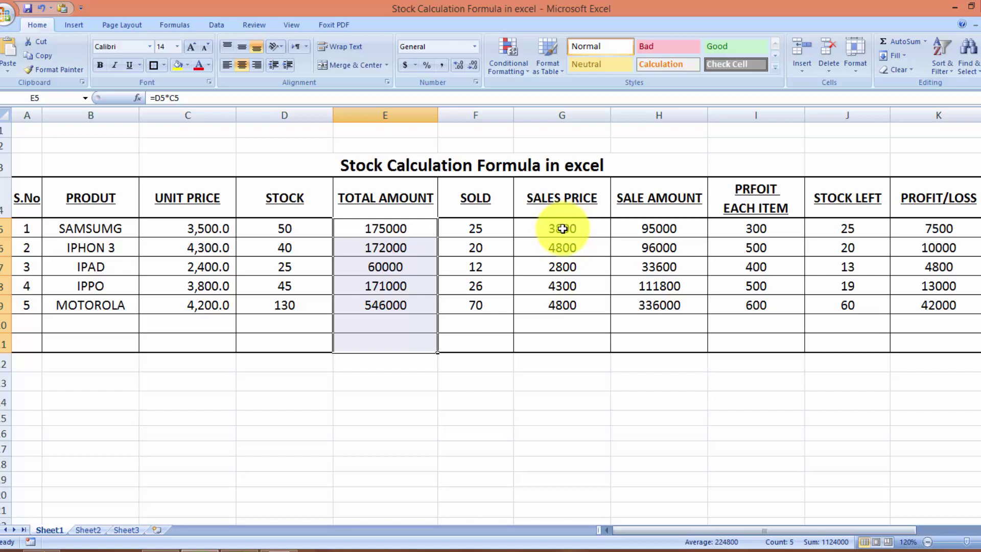
pyautogui.moveTo(562, 229); pyautogui.dragTo(581, 340)
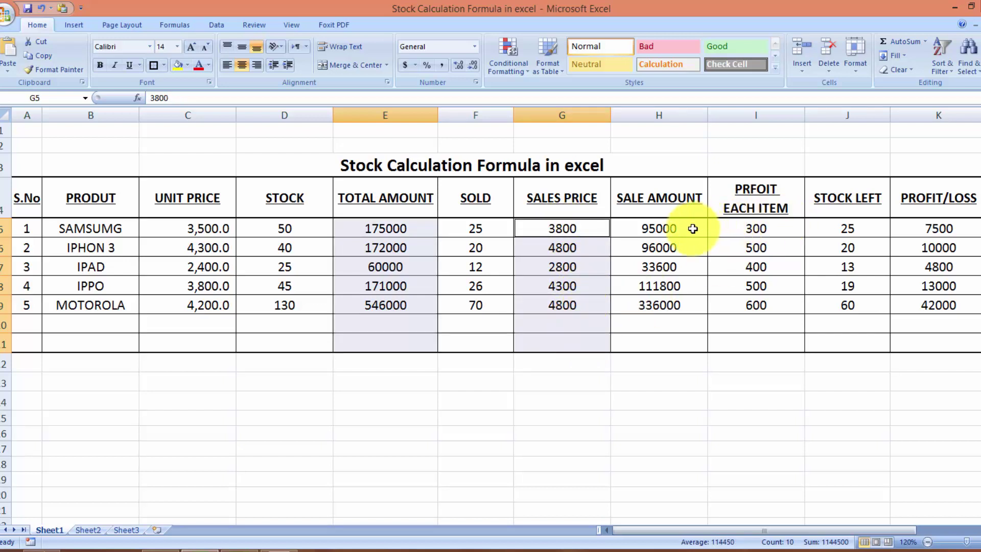
pyautogui.moveTo(693, 229); pyautogui.dragTo(692, 341)
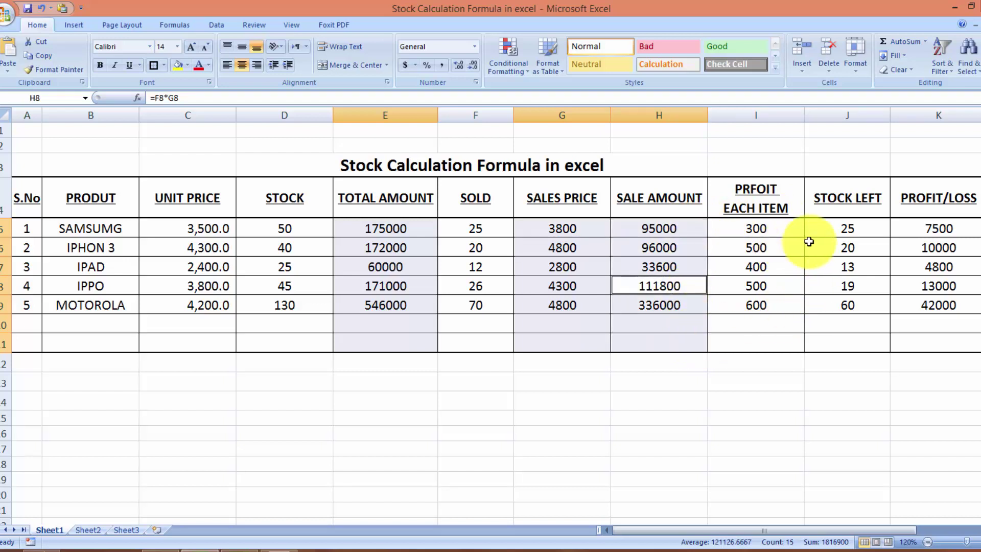
pyautogui.moveTo(771, 223); pyautogui.dragTo(781, 337)
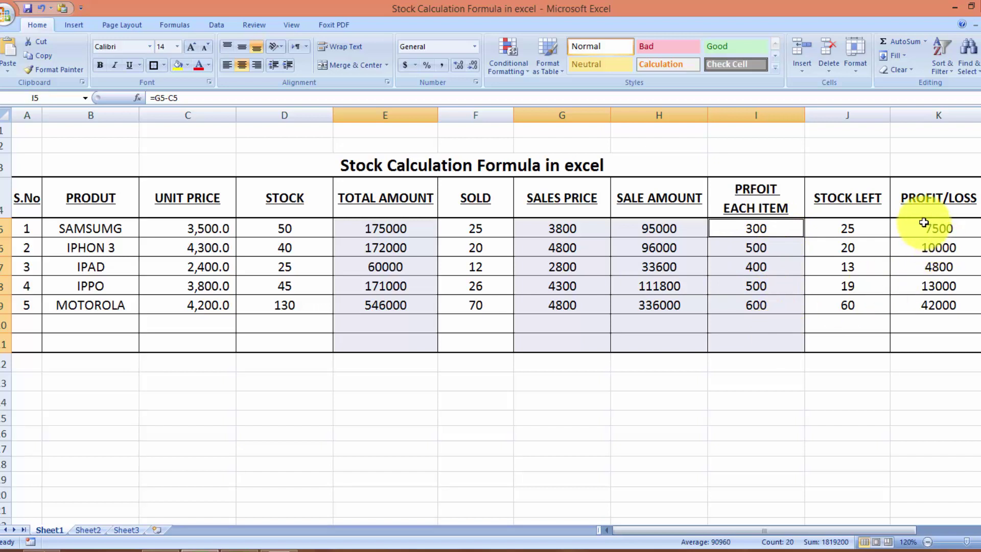
pyautogui.moveTo(924, 222); pyautogui.dragTo(934, 338)
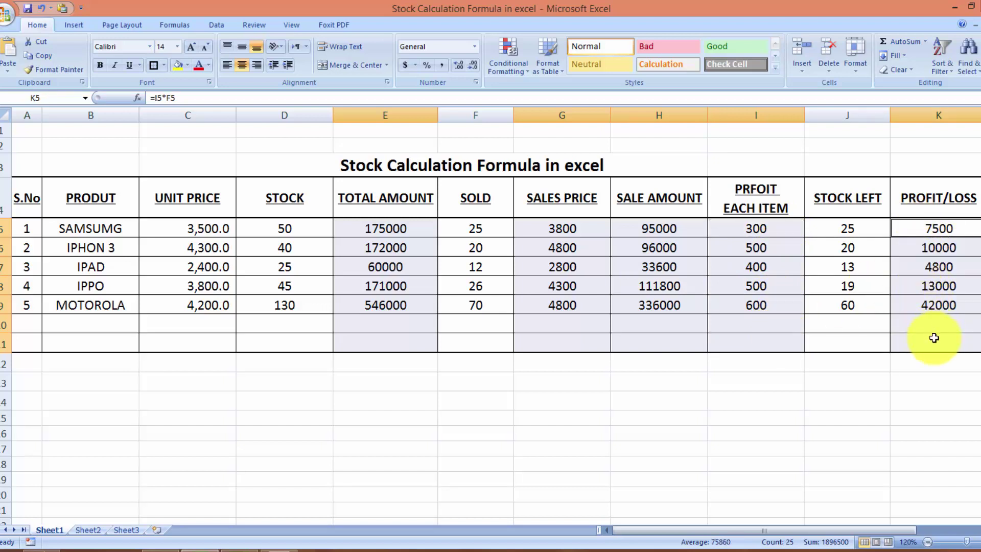
pyautogui.click(443, 65)
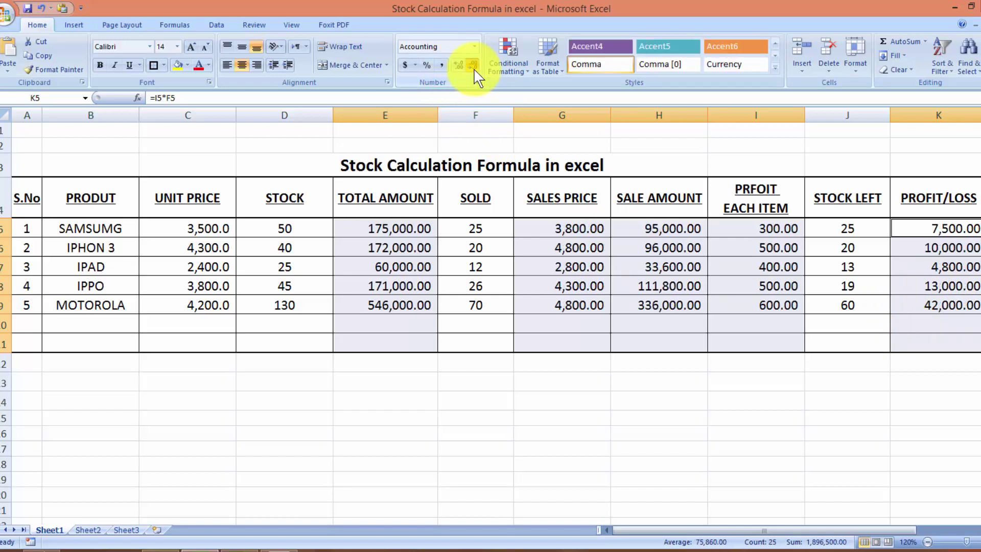
pyautogui.click(473, 65)
pyautogui.click(477, 417)
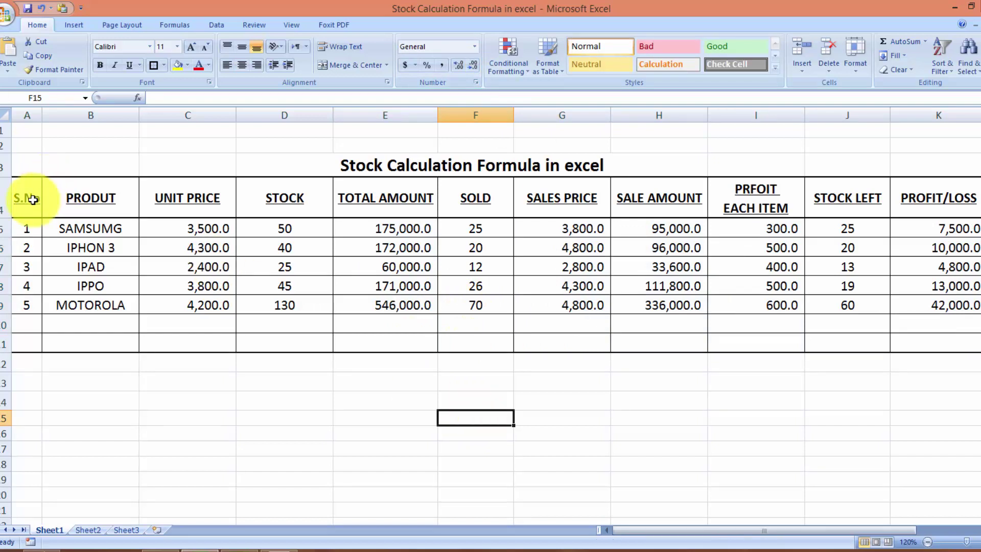
# - Add a STATUS column heading in L4, next to PROFIT/LOSS
pyautogui.moveTo(33, 199); pyautogui.dragTo(918, 195)
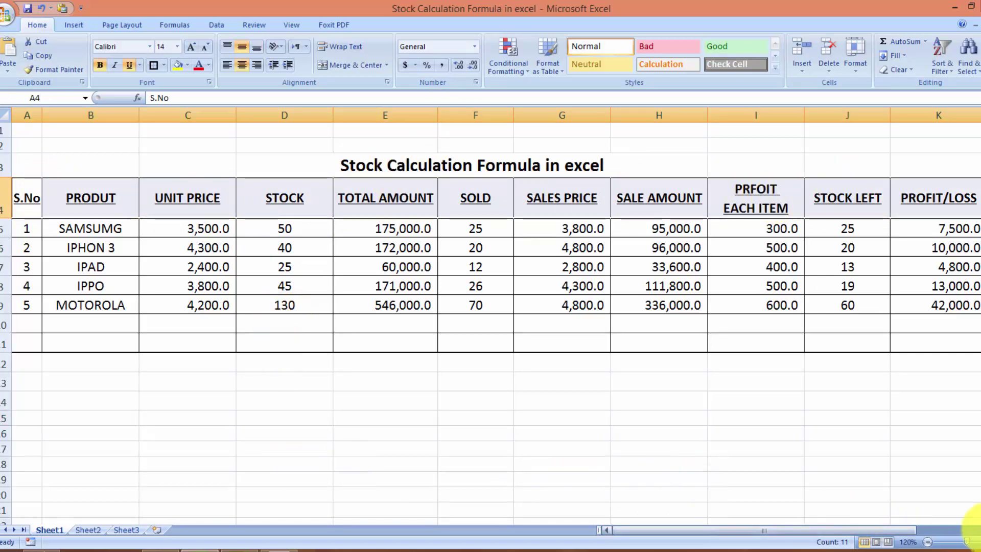
pyautogui.hscroll(3, 975, 528)
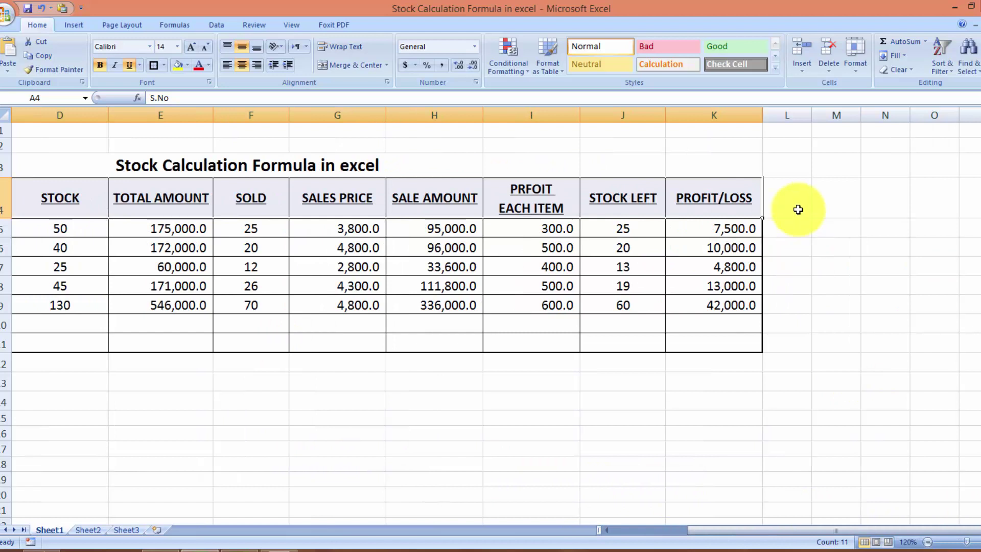
pyautogui.click(798, 210)
pyautogui.write('STATUS')
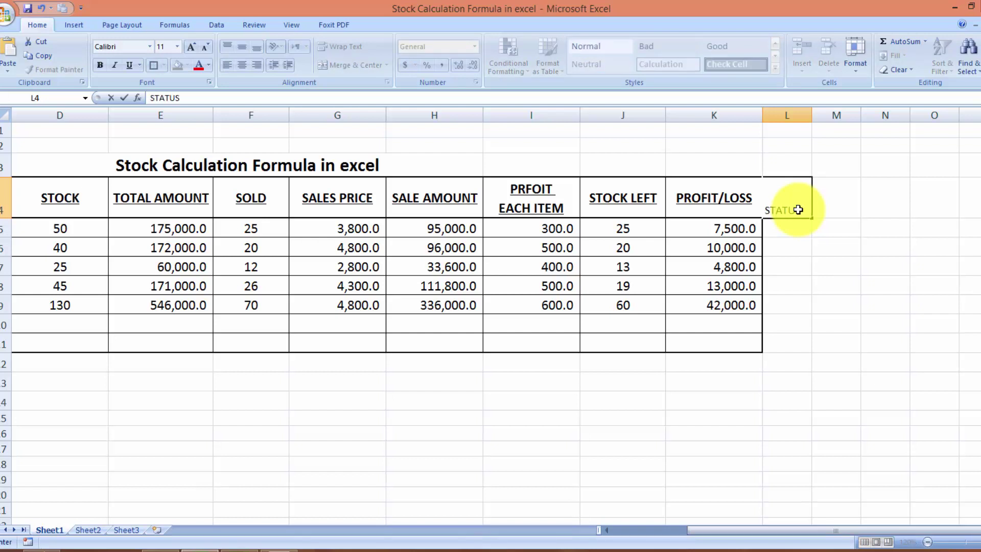
pyautogui.press('Return')
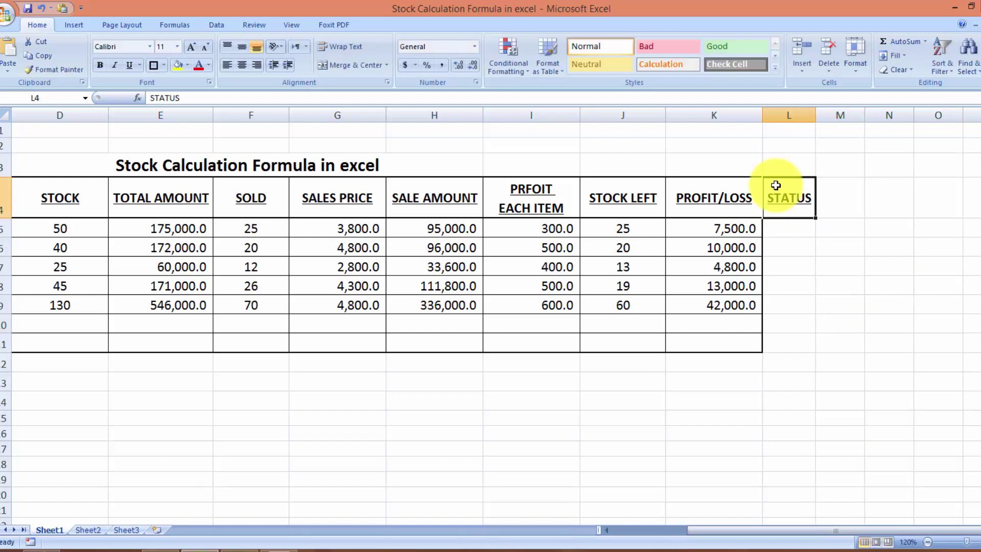
# - Apply All Borders and a Thick Box Border to the table including the STATUS column, A4:L11, and select the header row A4:L4
pyautogui.moveTo(774, 188); pyautogui.dragTo(803, 343)
pyautogui.click(164, 66)
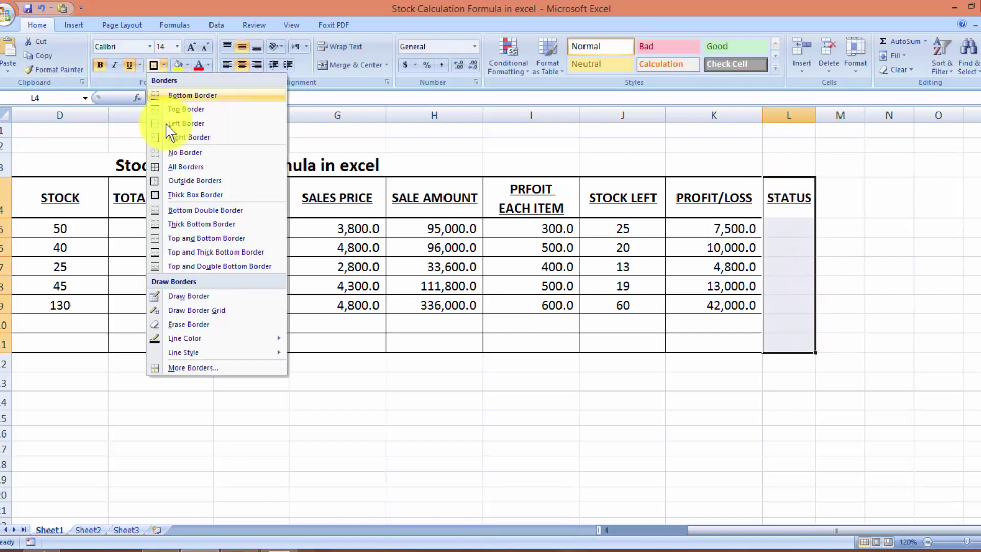
pyautogui.click(176, 167)
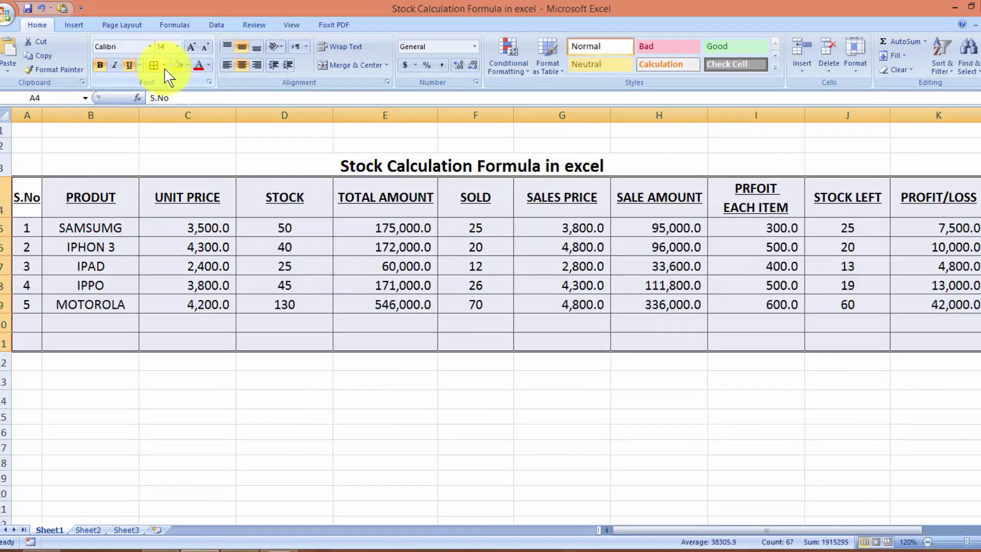
pyautogui.click(164, 65)
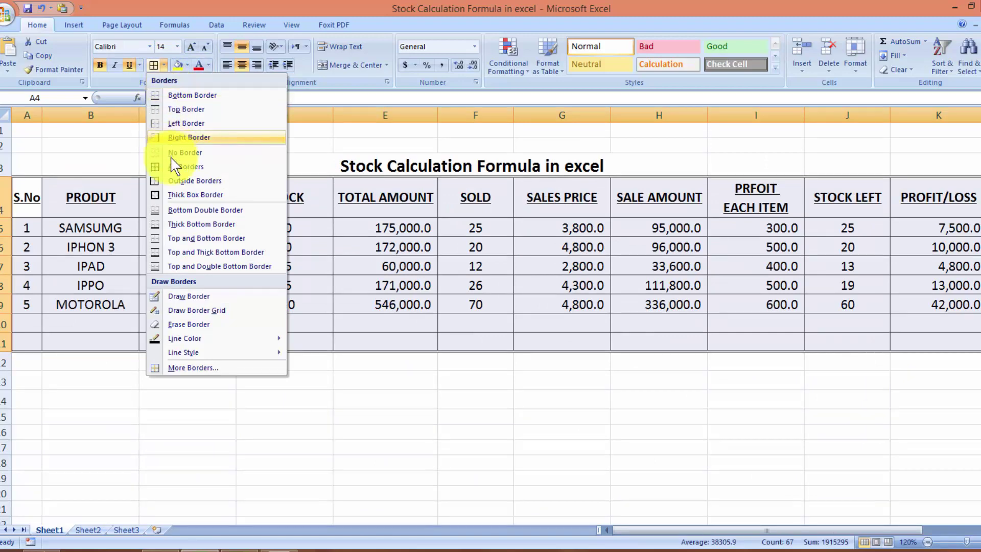
pyautogui.click(195, 194)
pyautogui.moveTo(17, 203); pyautogui.dragTo(422, 199)
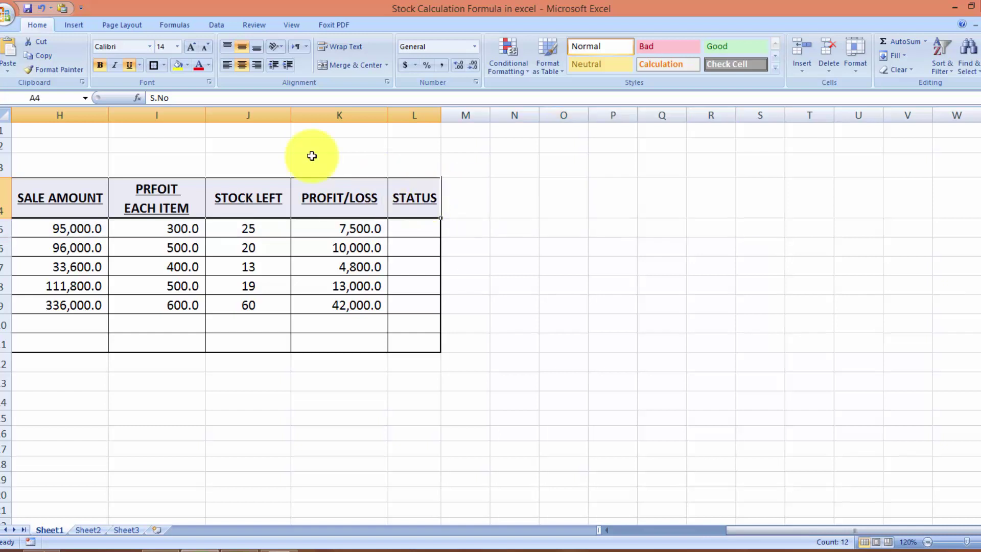
# - Apply a Thick Box Border to the table's header row A4:L4
pyautogui.click(154, 67)
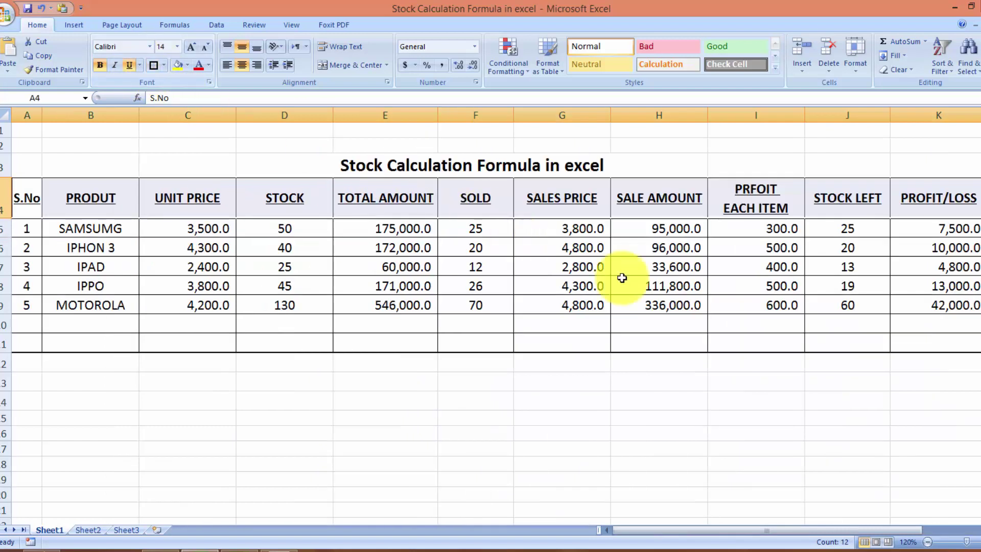
pyautogui.click(698, 373)
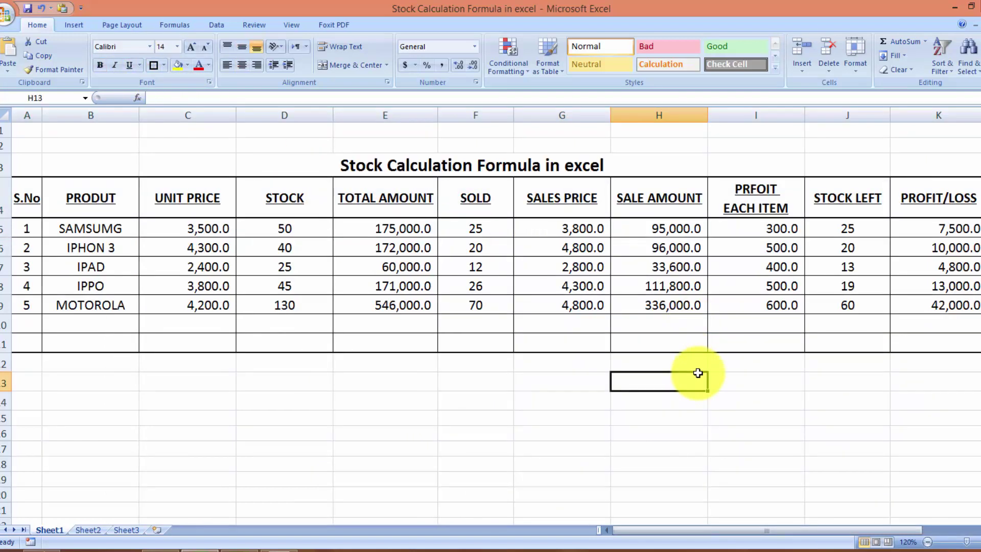
# - Start an IF formula in the first STATUS cell, L5, that tests whether STOCK LEFT in J5 is less than 15
pyautogui.moveTo(741, 531); pyautogui.dragTo(805, 533)
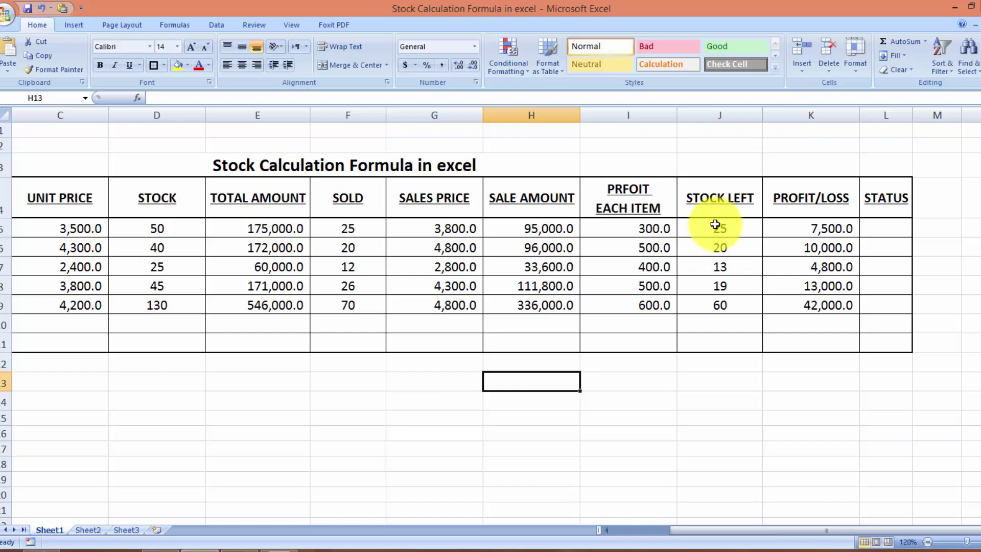
pyautogui.click(885, 231)
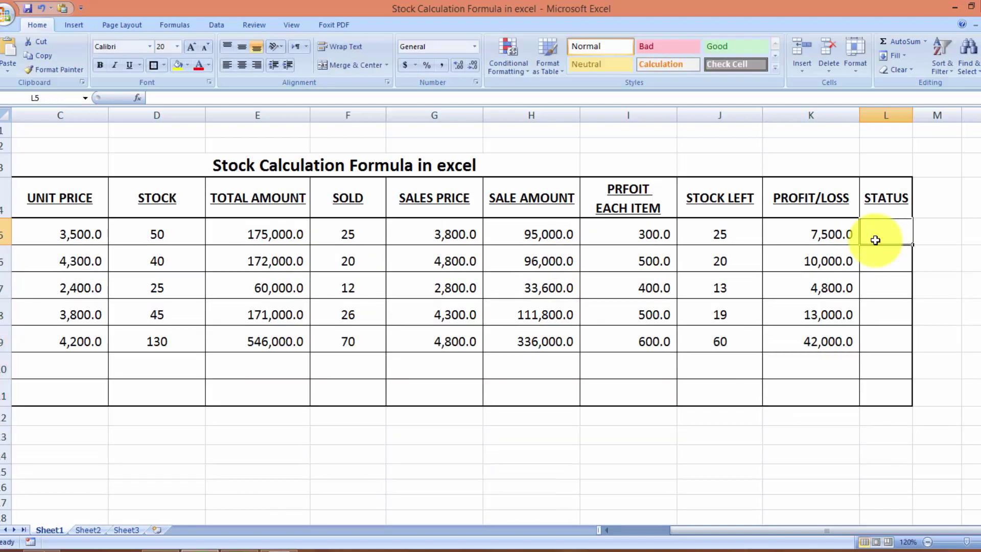
pyautogui.write('=')
pyautogui.write('IF(')
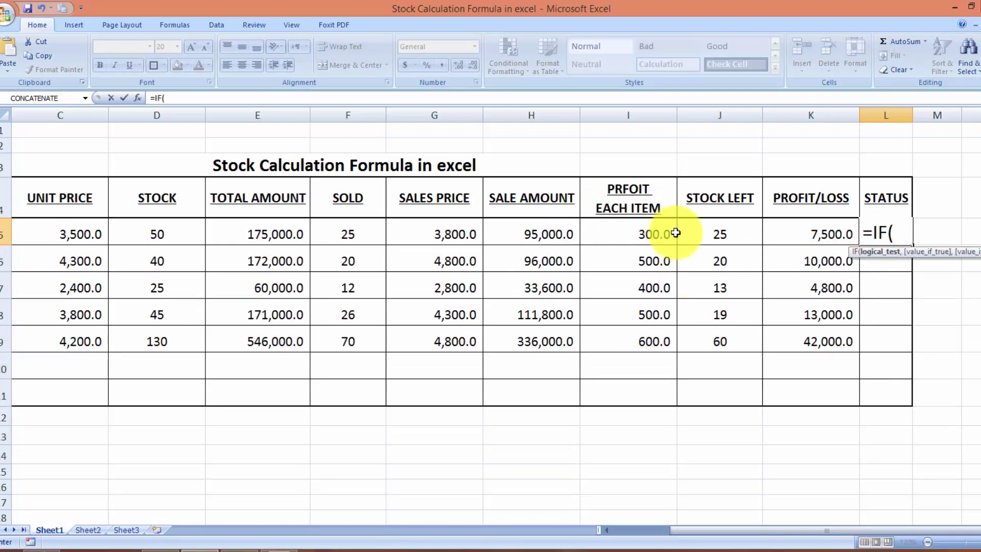
pyautogui.click(710, 234)
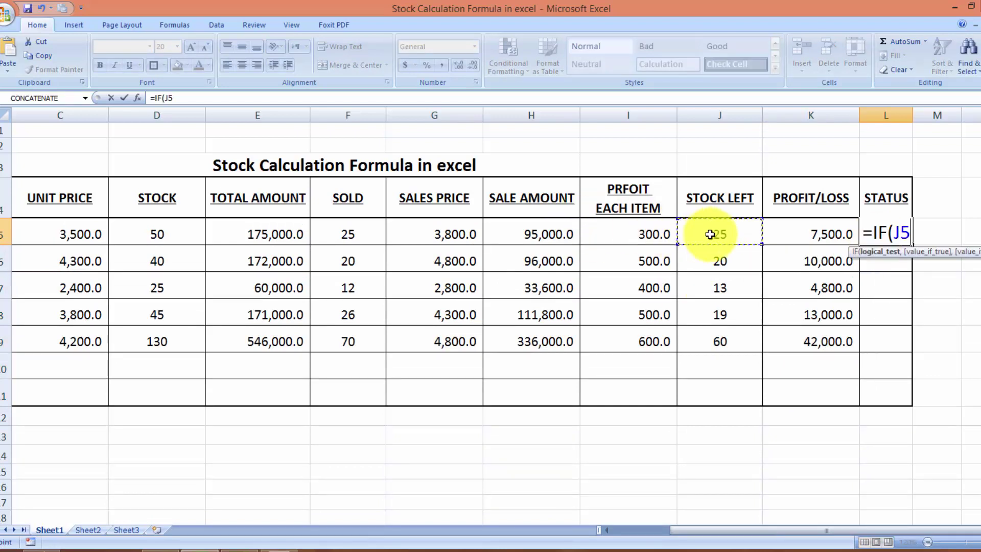
pyautogui.write(',')
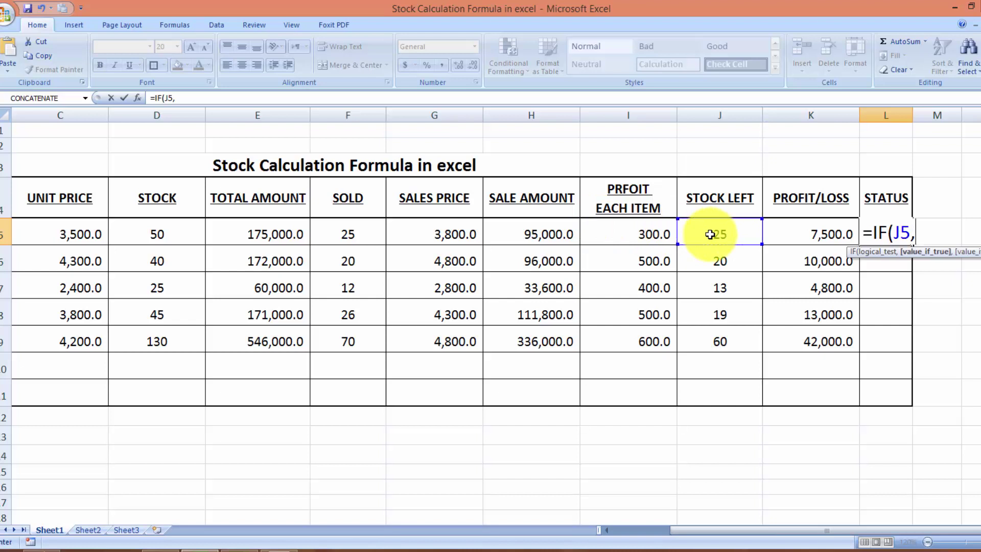
pyautogui.press('BackSpace')
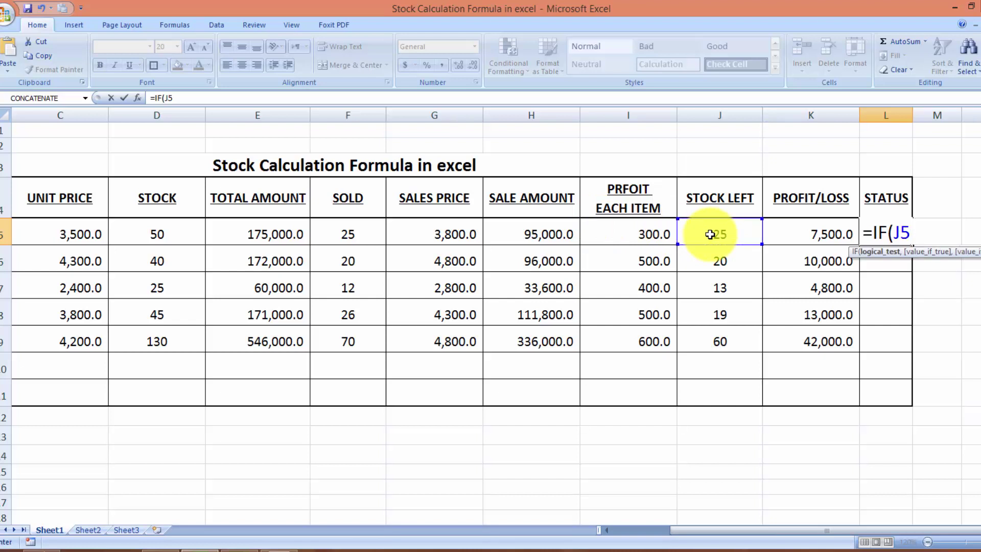
pyautogui.write('<15,')
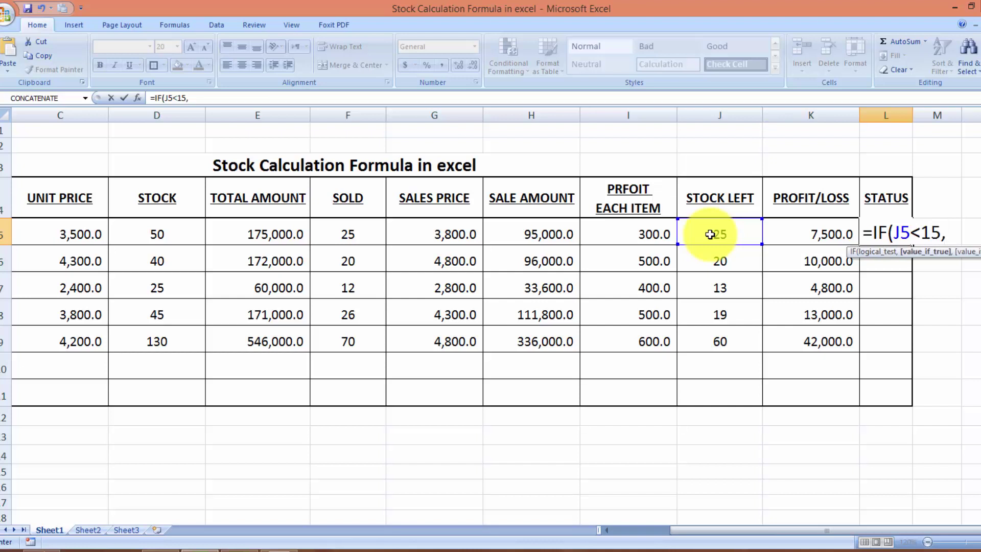
# - Complete the L5 formula as =IF(J5<15,"REORDER","STOCK IN"), with both results as quoted text
pyautogui.write('rE')
pyautogui.press('BackSpace')
pyautogui.press('BackSpace')
pyautogui.write('R')
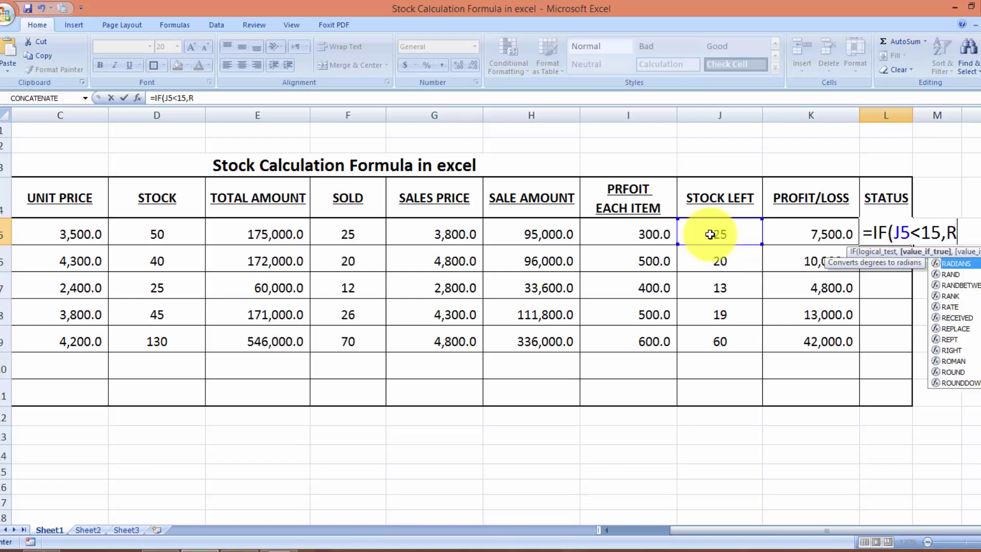
pyautogui.write('EORDER')
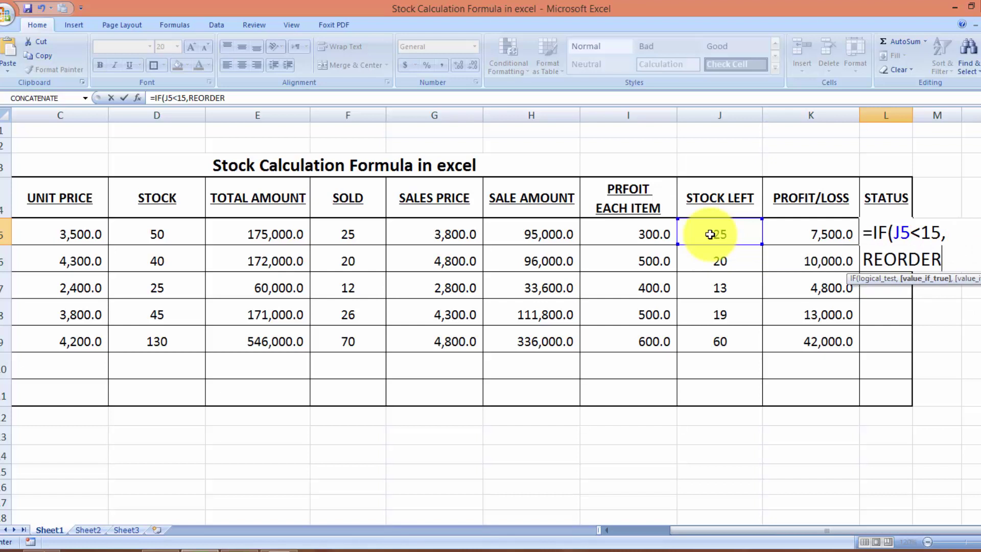
pyautogui.write(',')
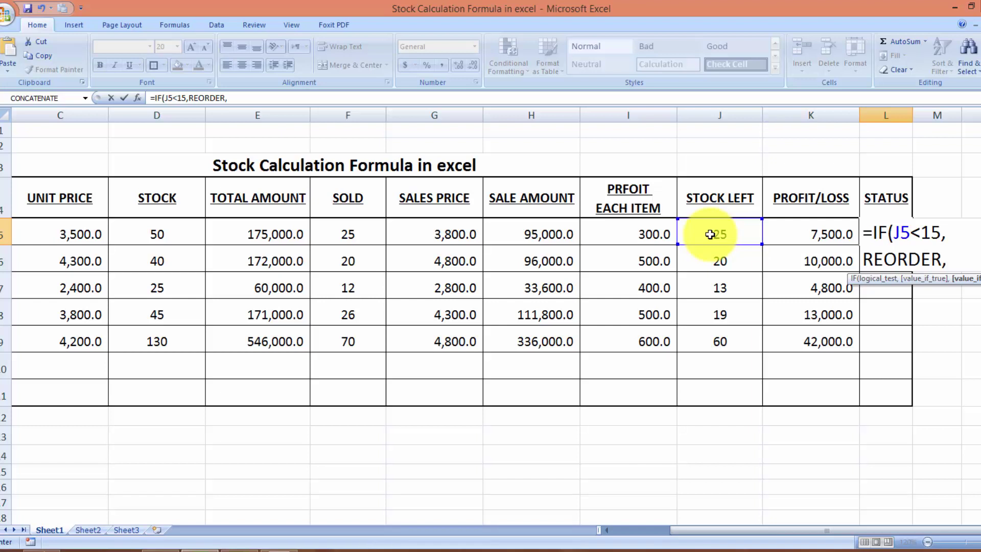
pyautogui.write('"STOCK IN')
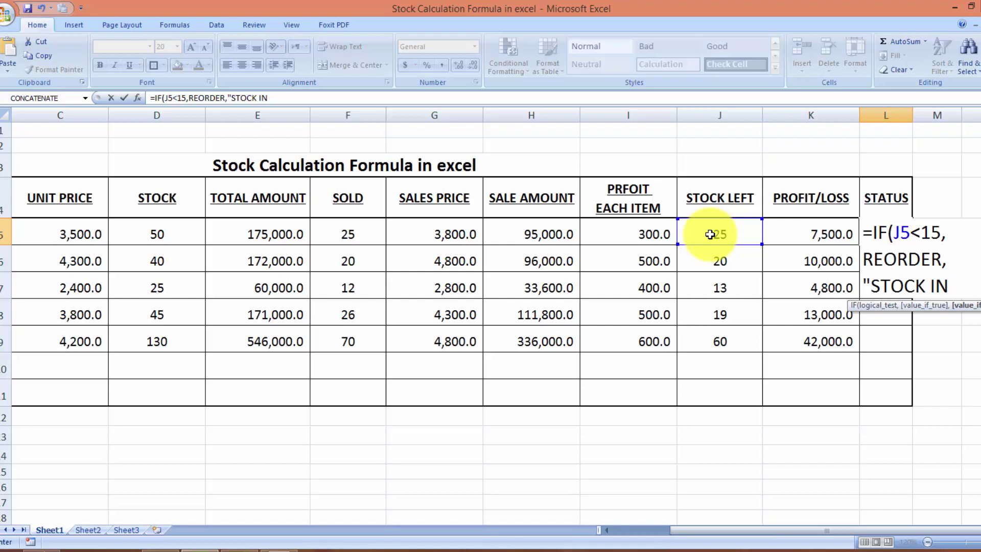
pyautogui.write('")')
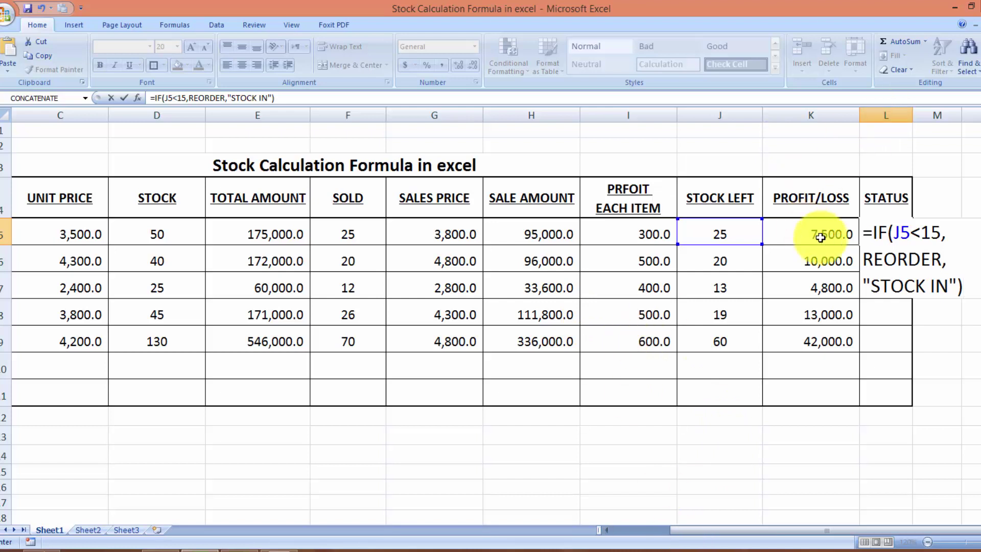
pyautogui.click(864, 255)
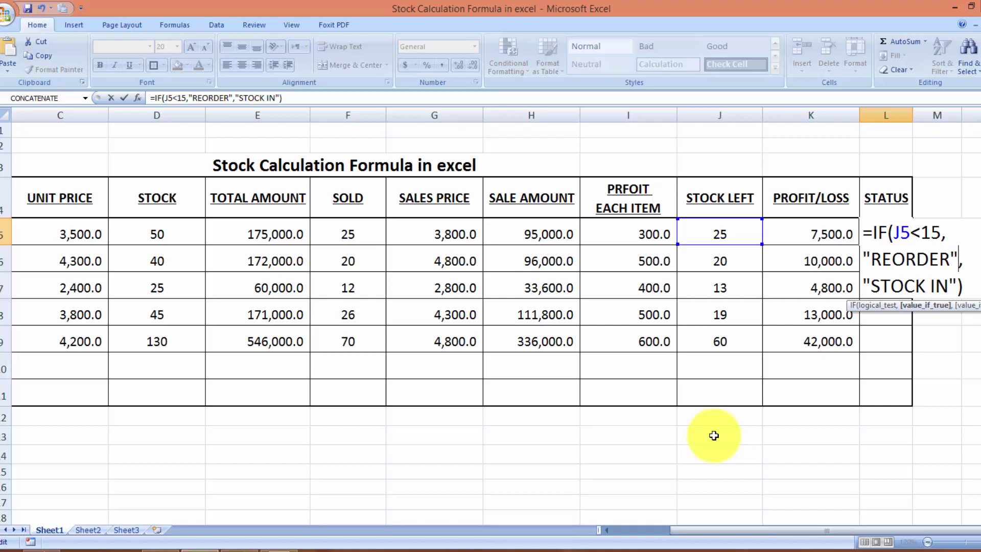
pyautogui.click(966, 290)
pyautogui.press('Return')
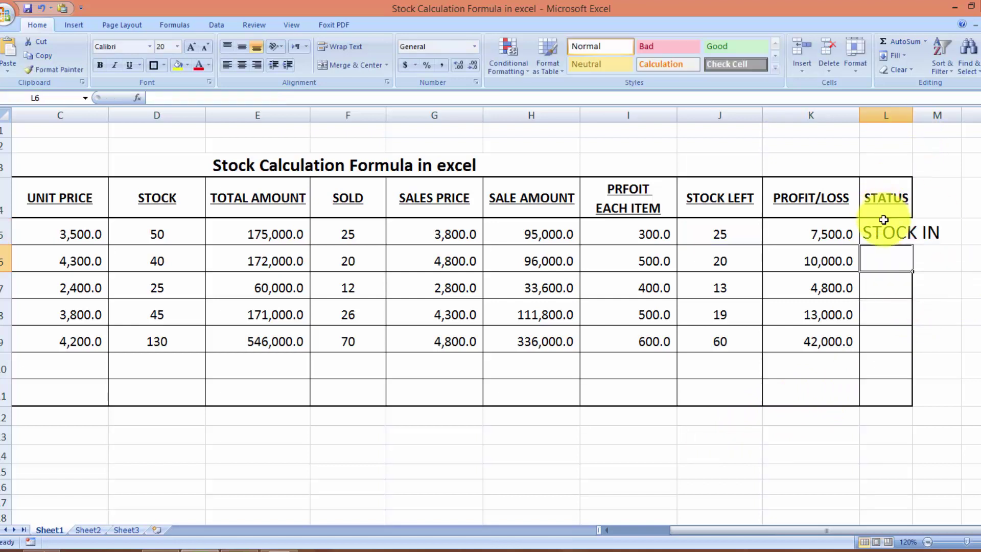
# - Set the font size of the STATUS cells L5:L11 to 14 and fill the L5 formula down to L9
pyautogui.moveTo(885, 228); pyautogui.dragTo(883, 385)
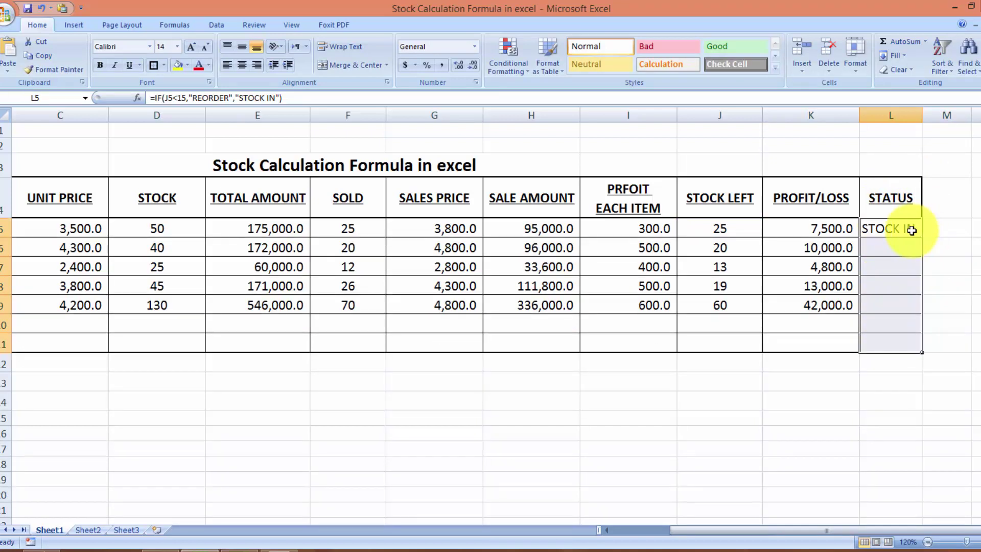
pyautogui.click(912, 230)
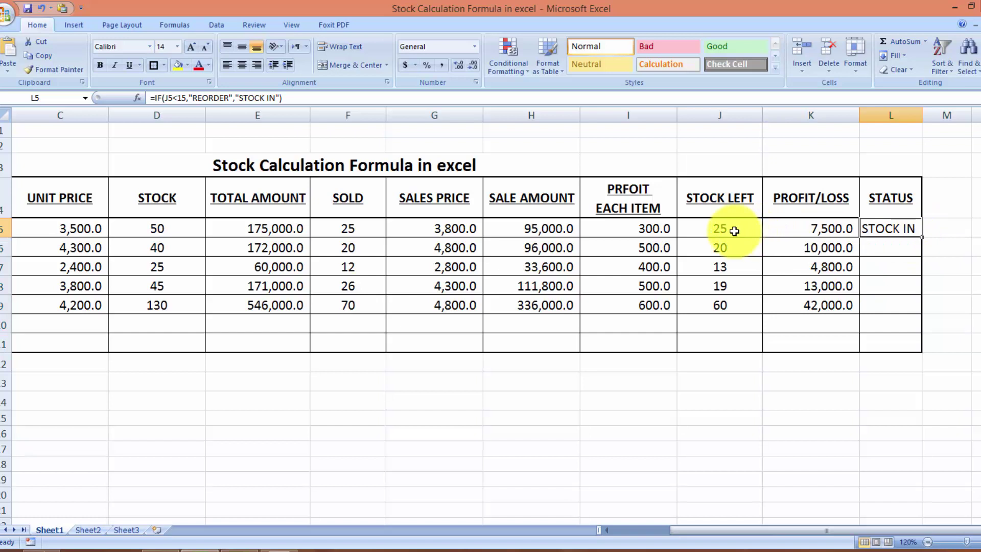
pyautogui.doubleClick(925, 239)
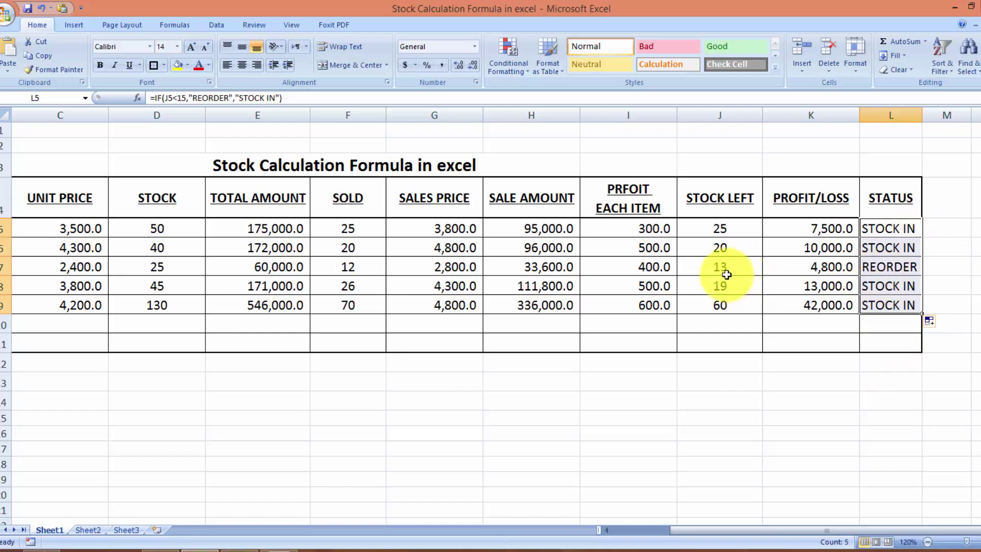
# - Change the reorder threshold in the L5 STATUS formula to 20 and fill the formula down to L9
pyautogui.doubleClick(902, 228)
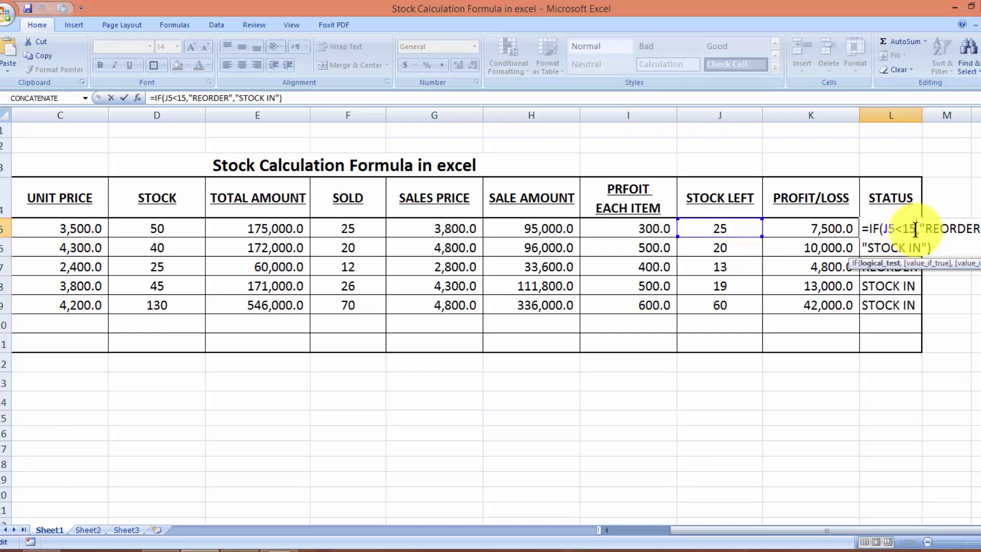
pyautogui.press('BackSpace')
pyautogui.press('BackSpace')
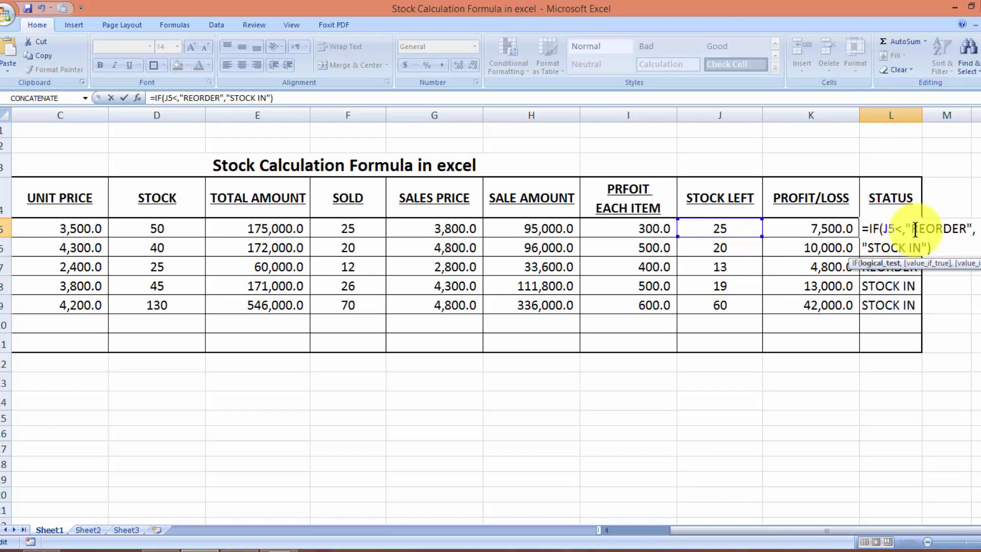
pyautogui.write('20')
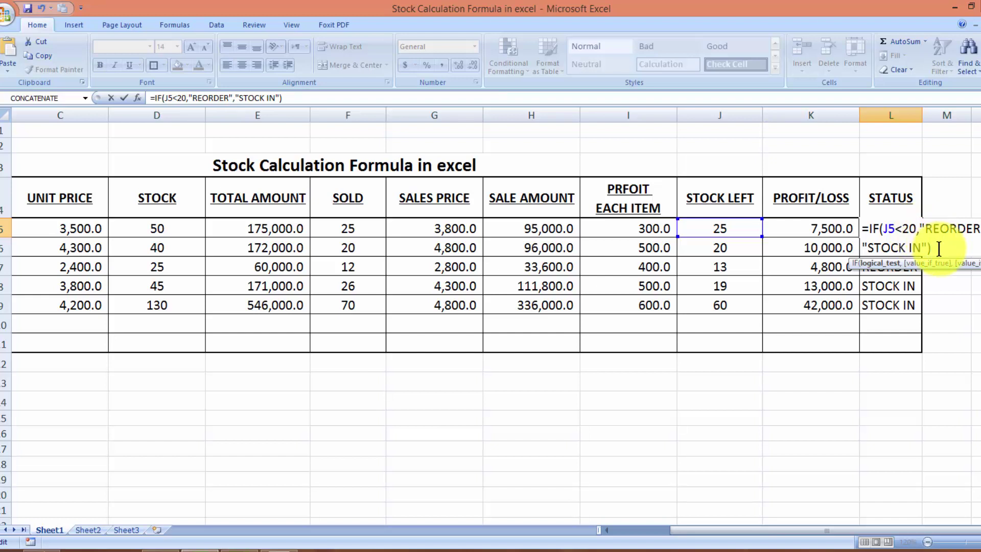
pyautogui.click(939, 249)
pyautogui.press('Return')
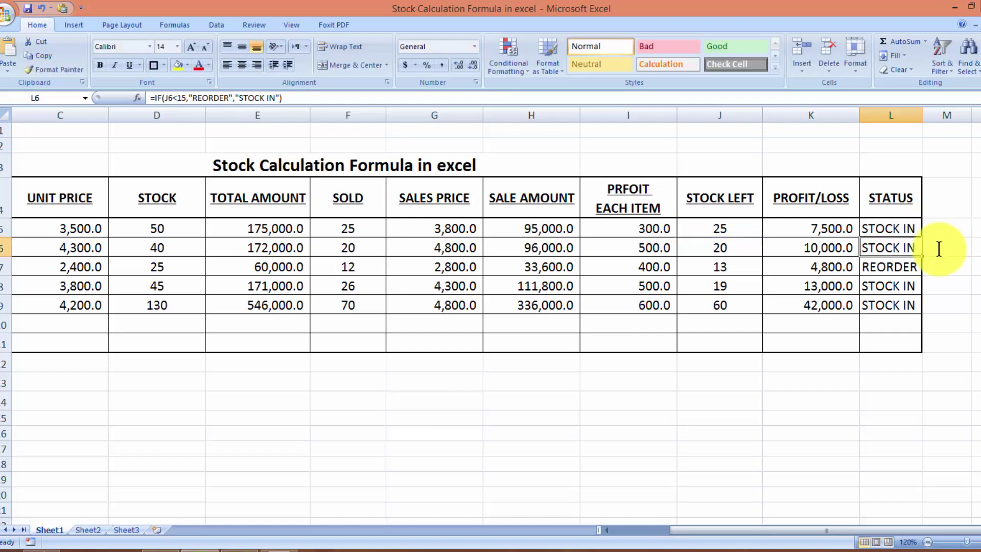
pyautogui.press('Up')
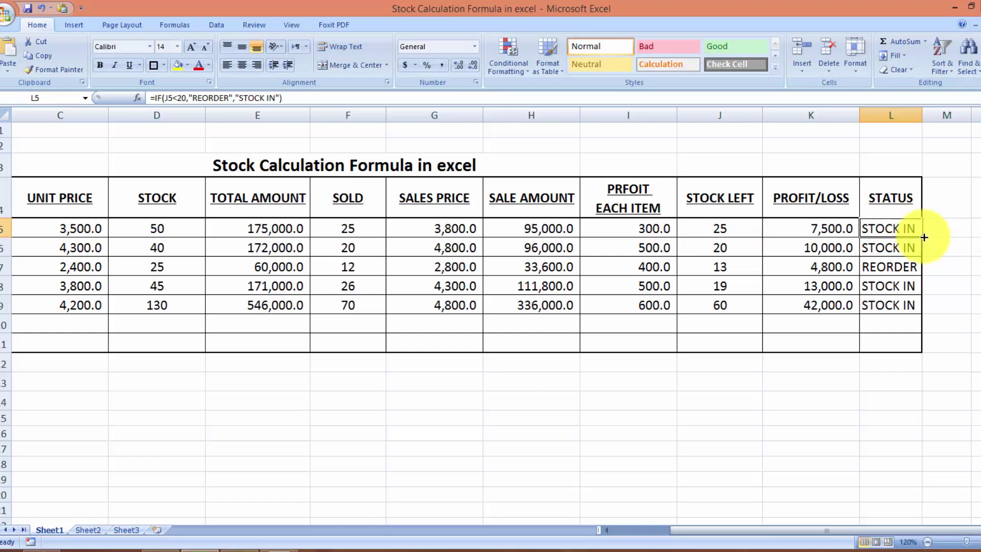
pyautogui.moveTo(924, 238); pyautogui.dragTo(919, 309)
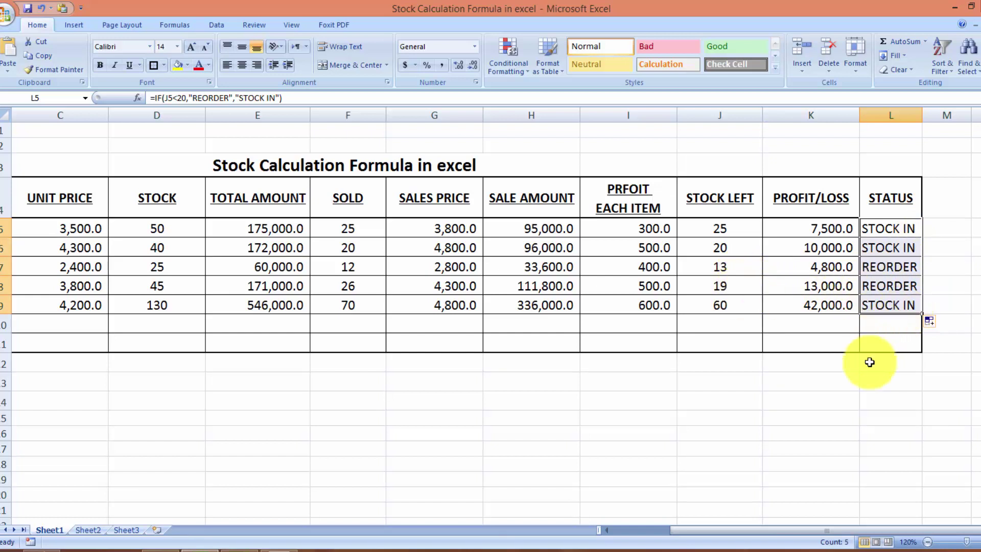
pyautogui.click(840, 401)
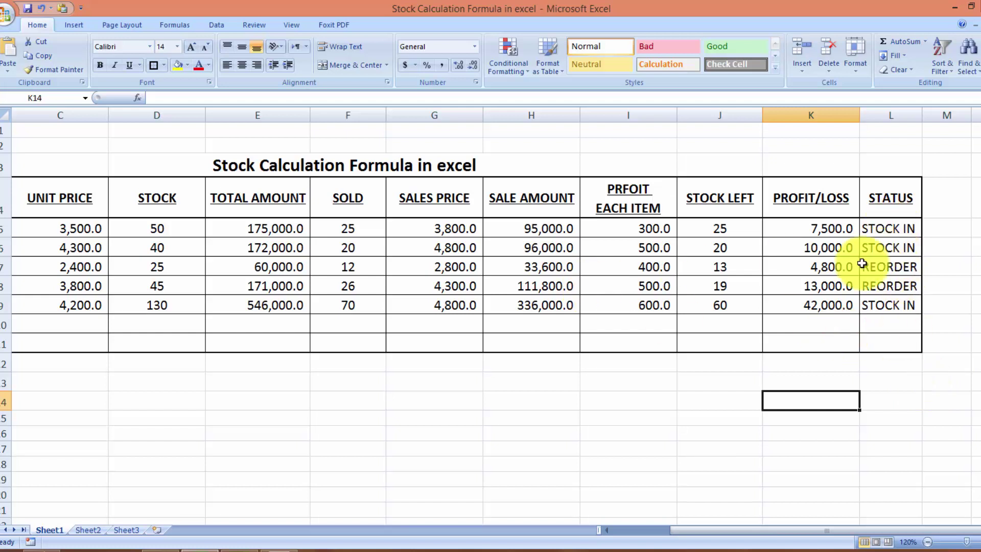
# - Set up a Text that Contains highlight rule for the STATUS cells L5:L9, matching the text REORDER
pyautogui.moveTo(885, 229); pyautogui.dragTo(885, 312)
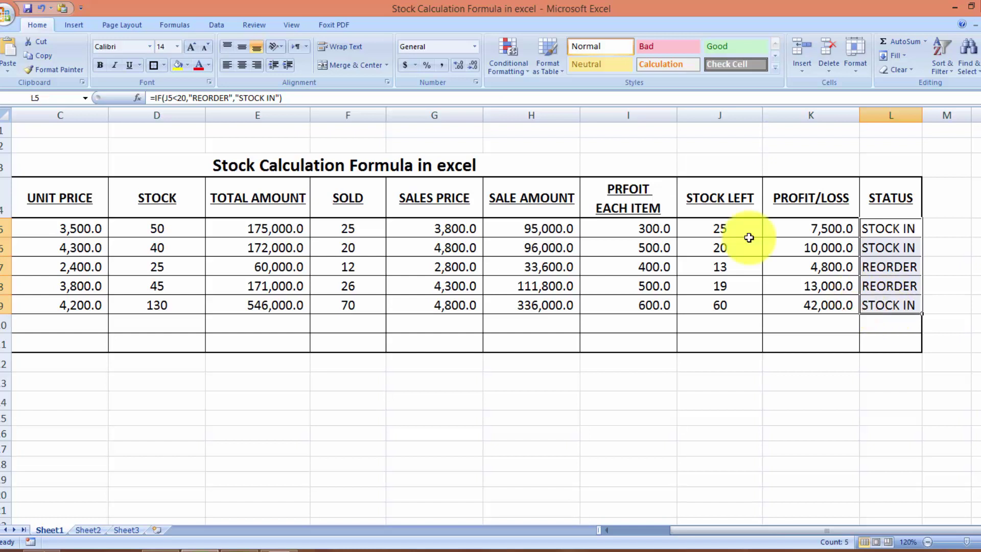
pyautogui.click(525, 73)
pyautogui.moveTo(544, 97)
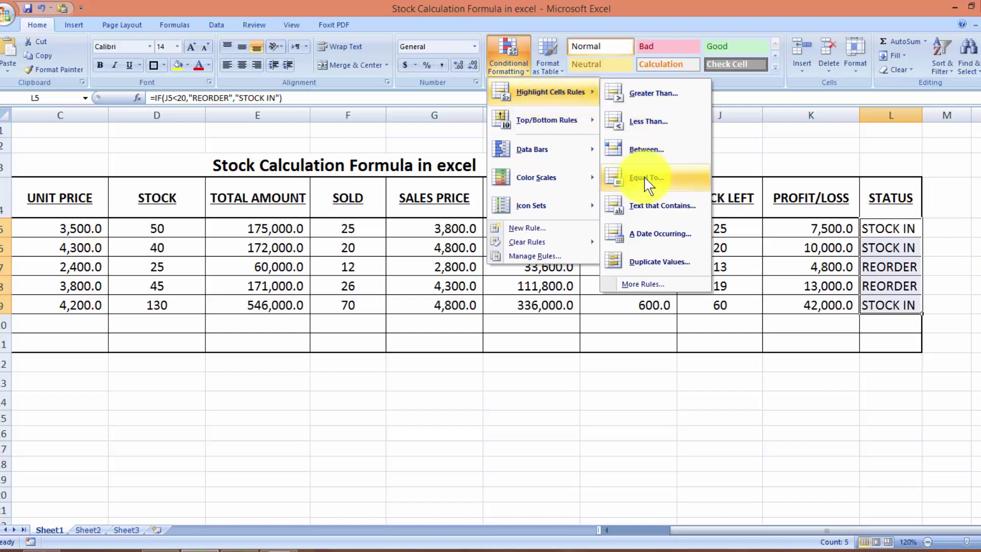
pyautogui.click(654, 207)
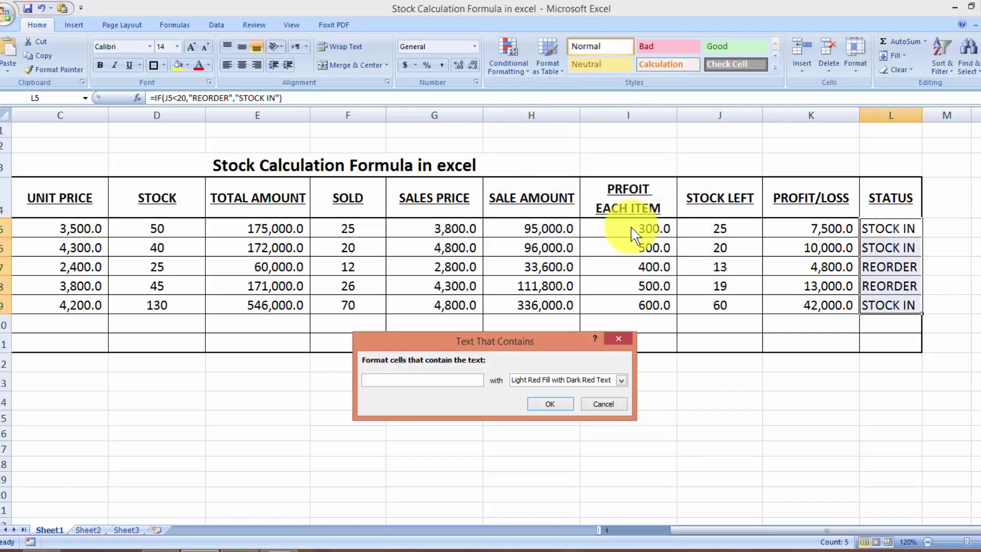
pyautogui.write('REORDER')
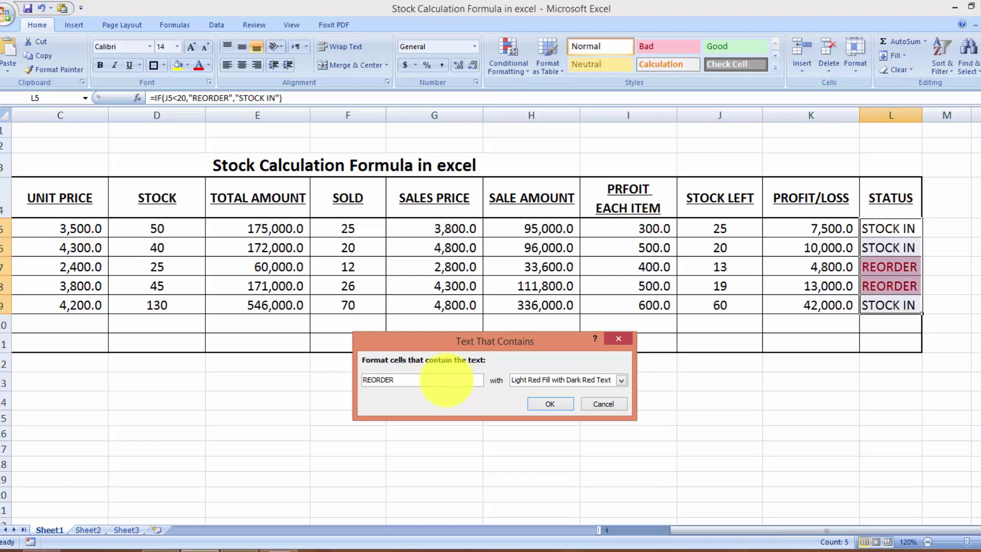
# - Give the REORDER highlight rule a custom format with a dark blue background fill
pyautogui.click(621, 380)
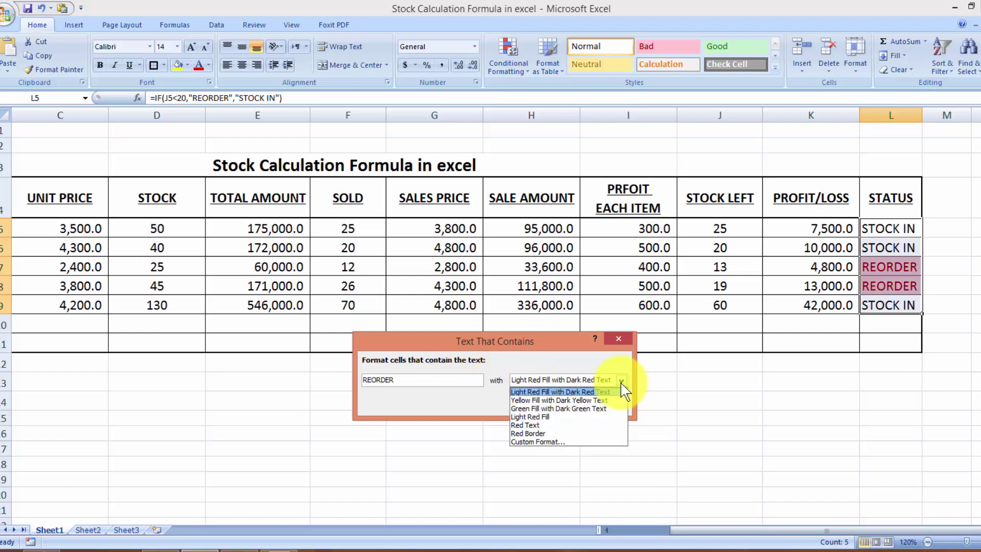
pyautogui.click(586, 442)
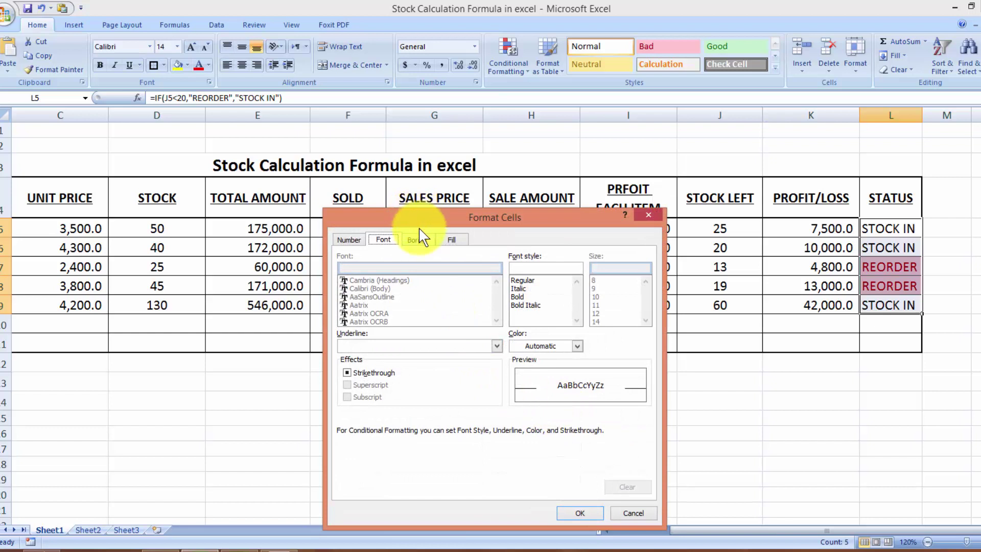
pyautogui.click(418, 239)
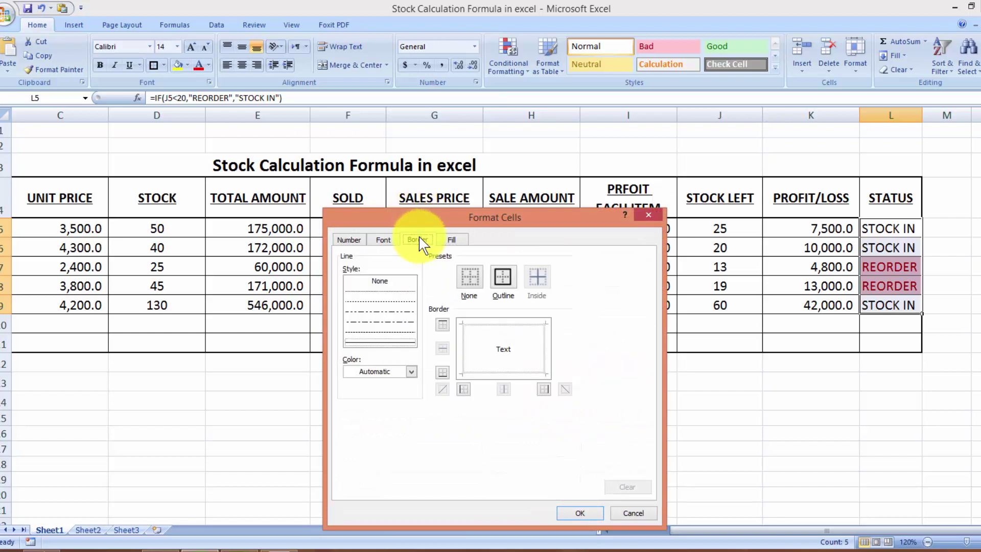
pyautogui.click(449, 240)
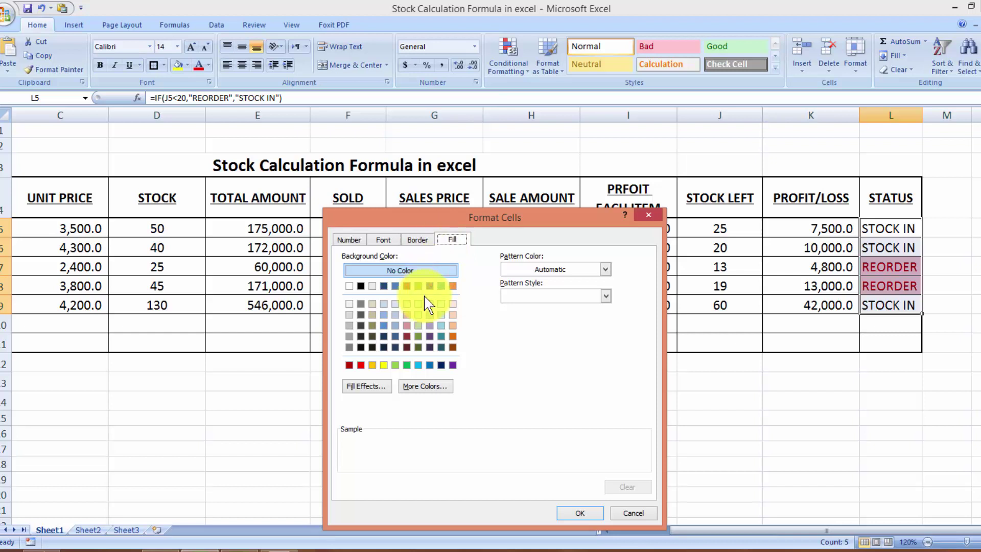
pyautogui.click(442, 366)
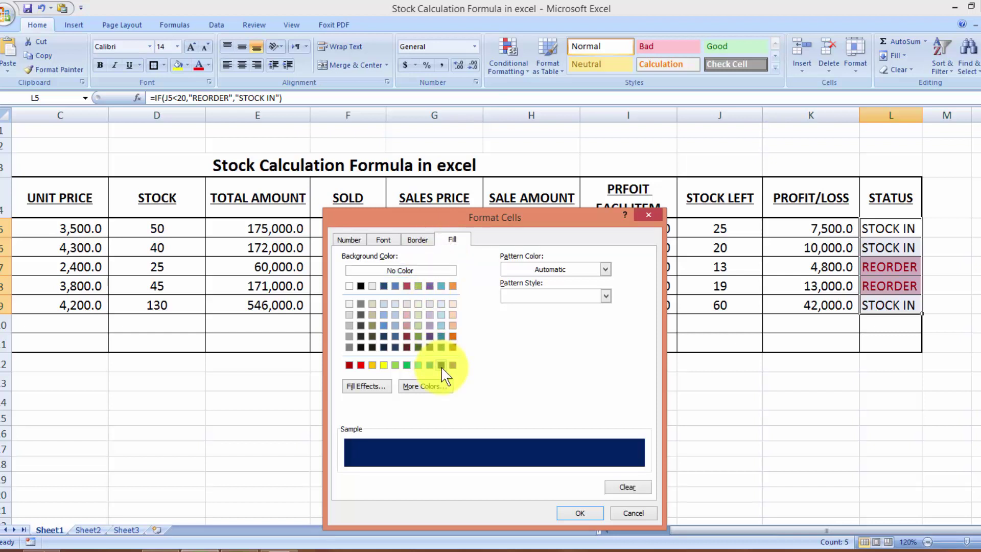
# - Set the font color of the REORDER rule's custom format to white and apply the rule
pyautogui.click(385, 242)
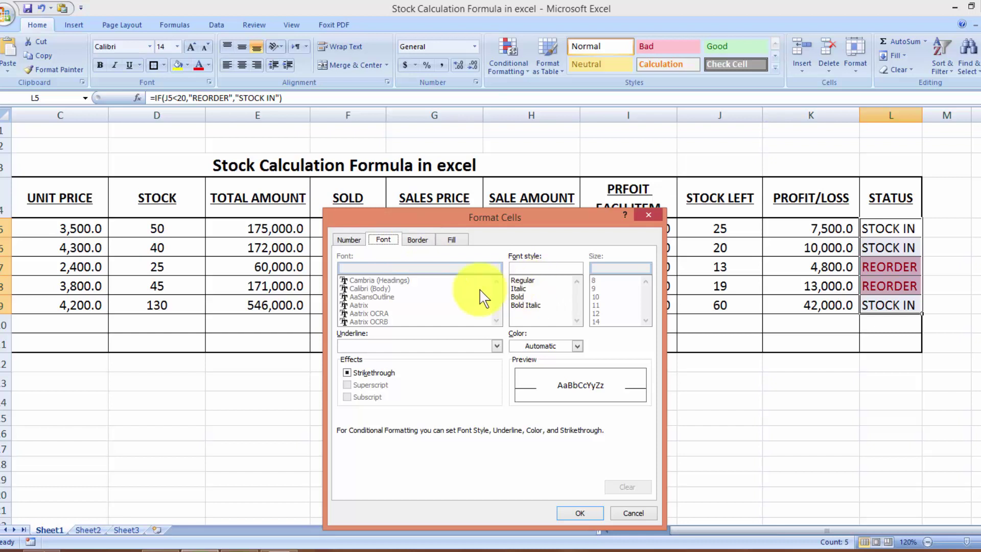
pyautogui.click(573, 345)
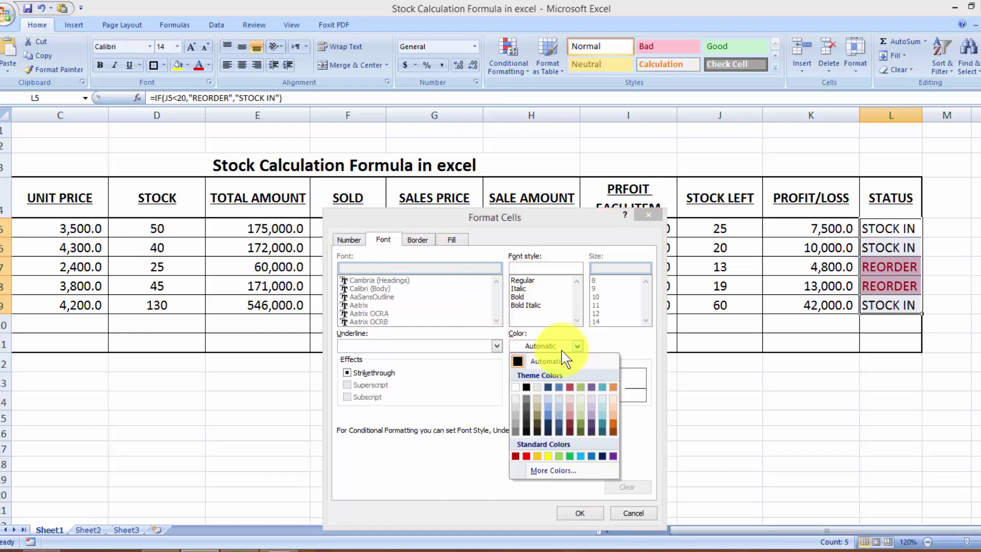
pyautogui.click(516, 386)
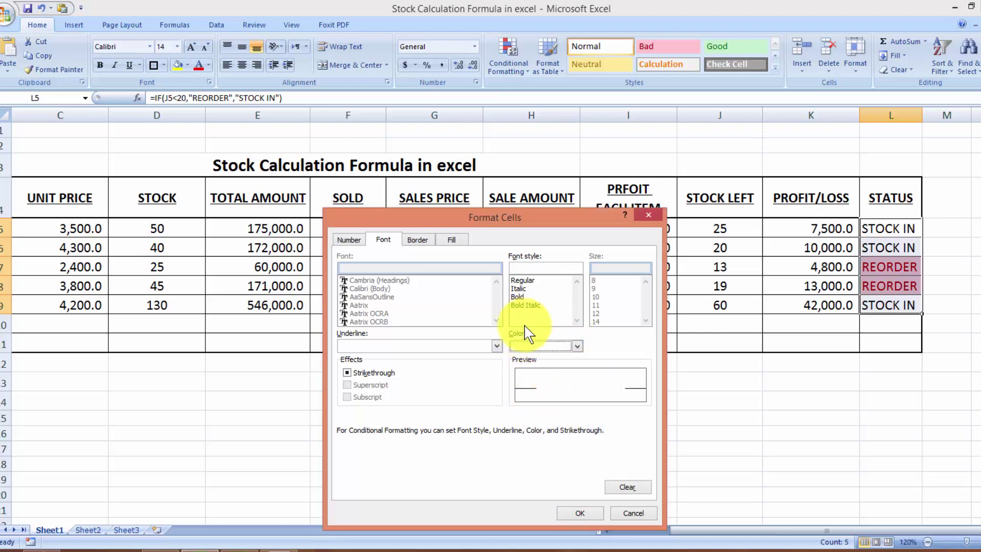
pyautogui.click(588, 515)
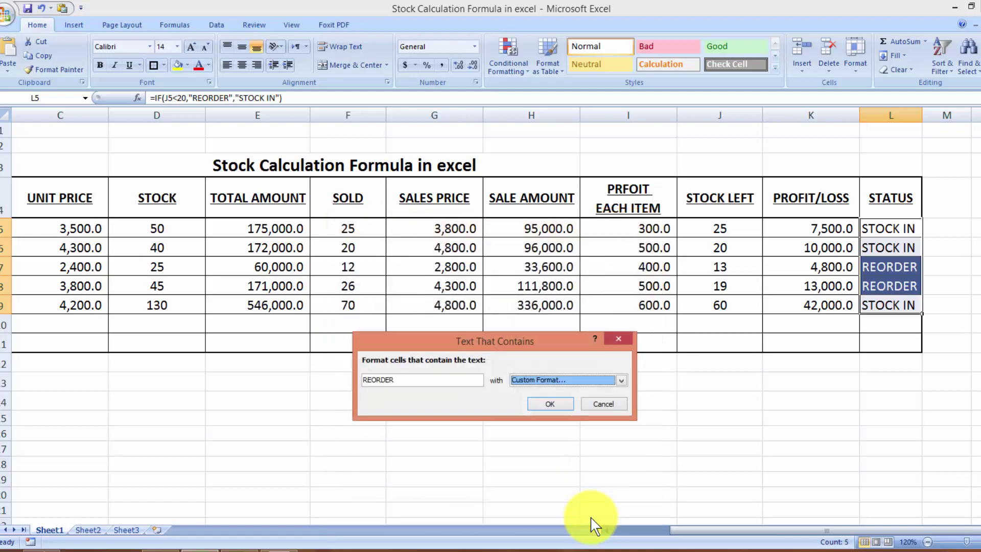
pyautogui.click(551, 407)
# - Set up a Text that Contains highlight rule for the STATUS cells L5:L11, matching the text STOCK IN
pyautogui.keyDown('shift'); pyautogui.click(886, 336); pyautogui.keyUp('shift')
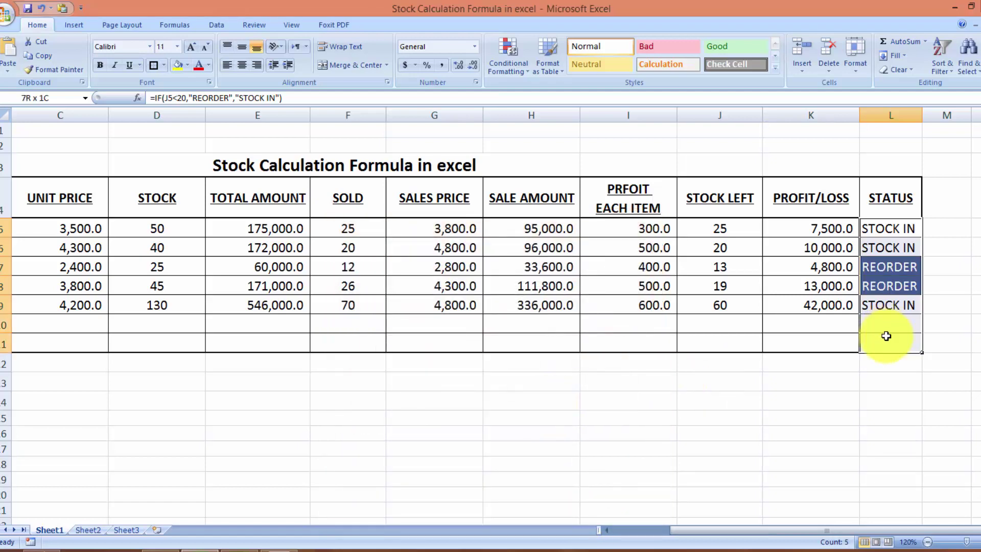
pyautogui.click(517, 80)
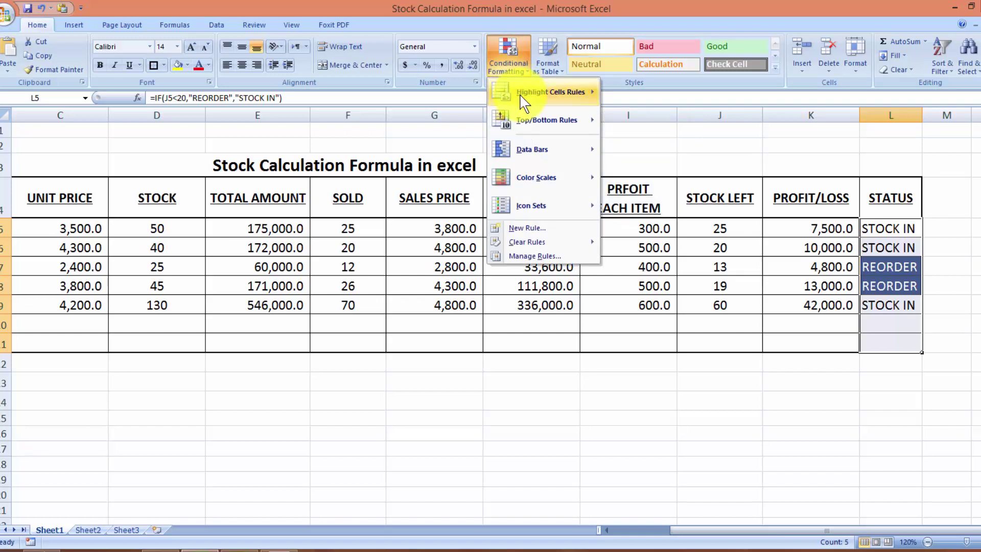
pyautogui.moveTo(522, 98)
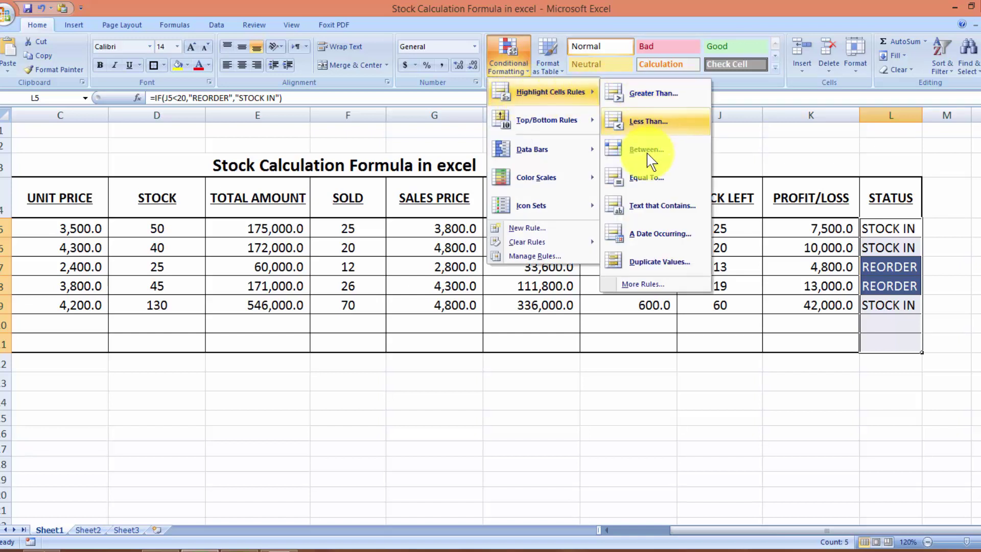
pyautogui.click(661, 205)
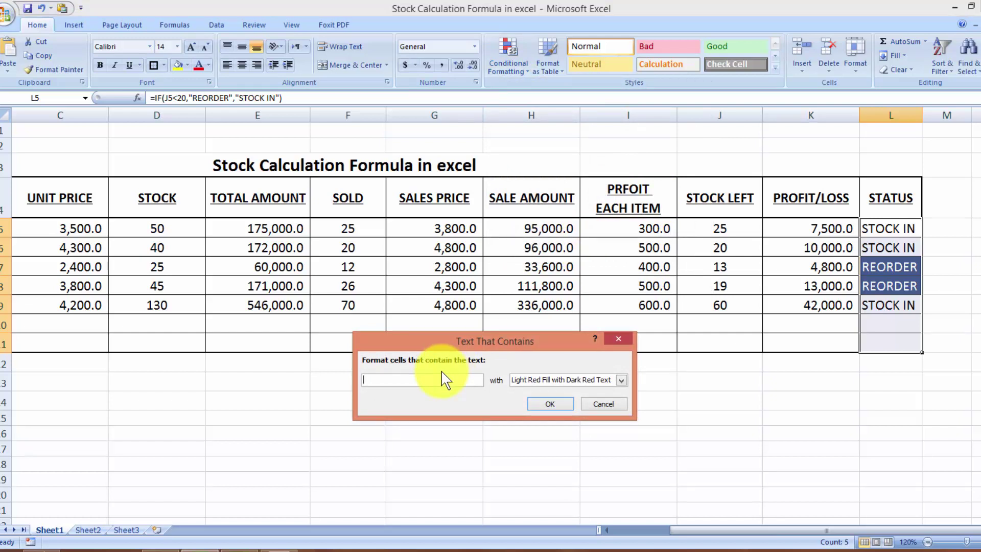
pyautogui.write('STOCK')
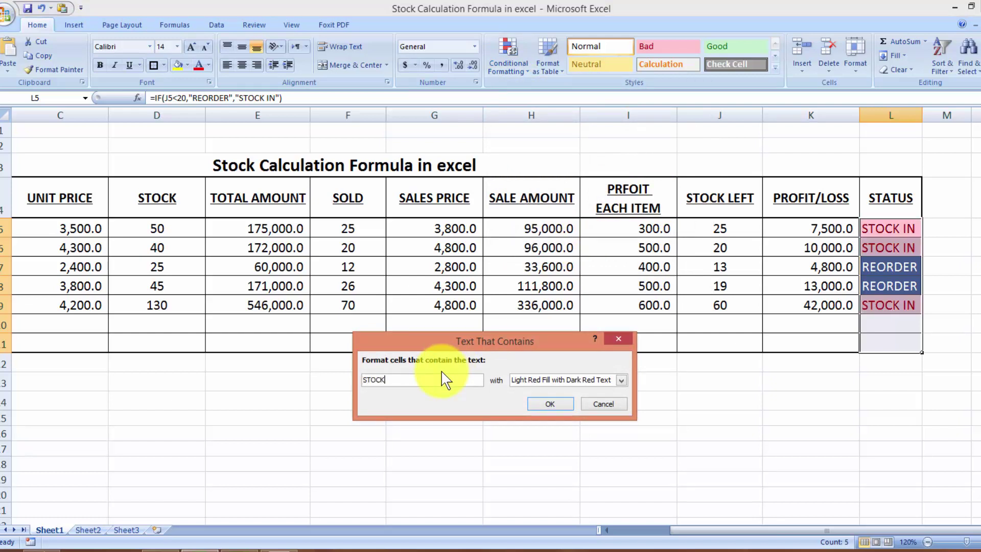
pyautogui.write(' IN')
# - Try the Red Text preset and a custom format with white fill and red font for the STOCK IN rule
pyautogui.click(622, 381)
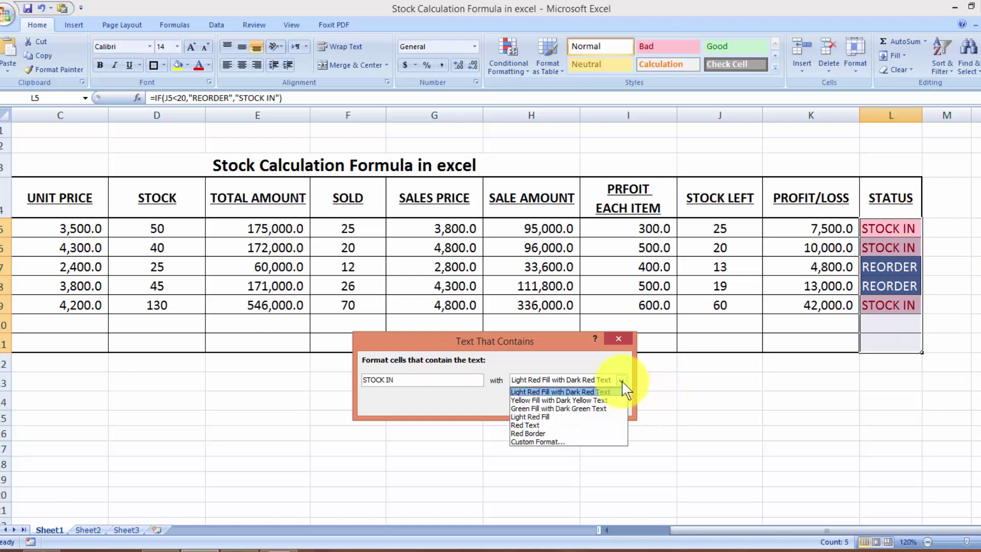
pyautogui.click(583, 426)
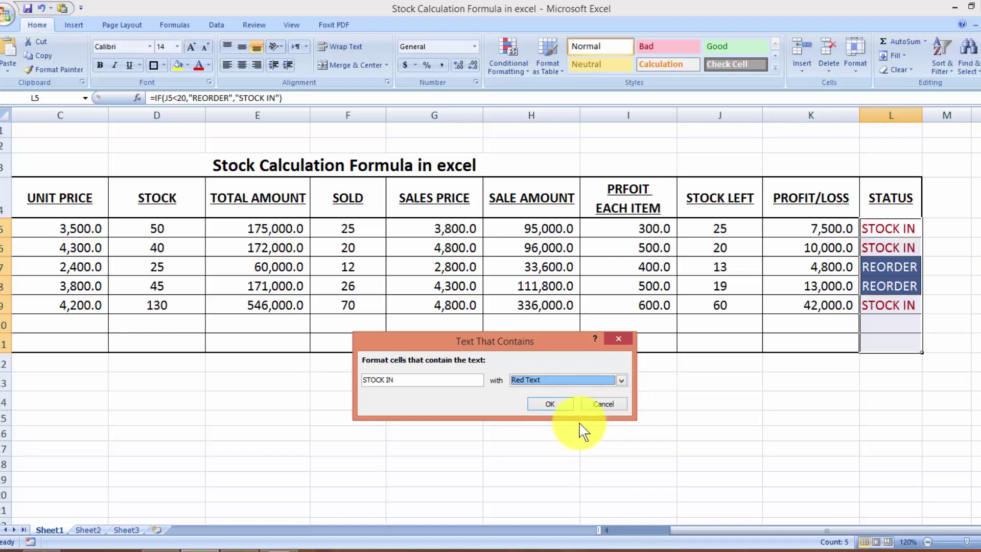
pyautogui.click(619, 383)
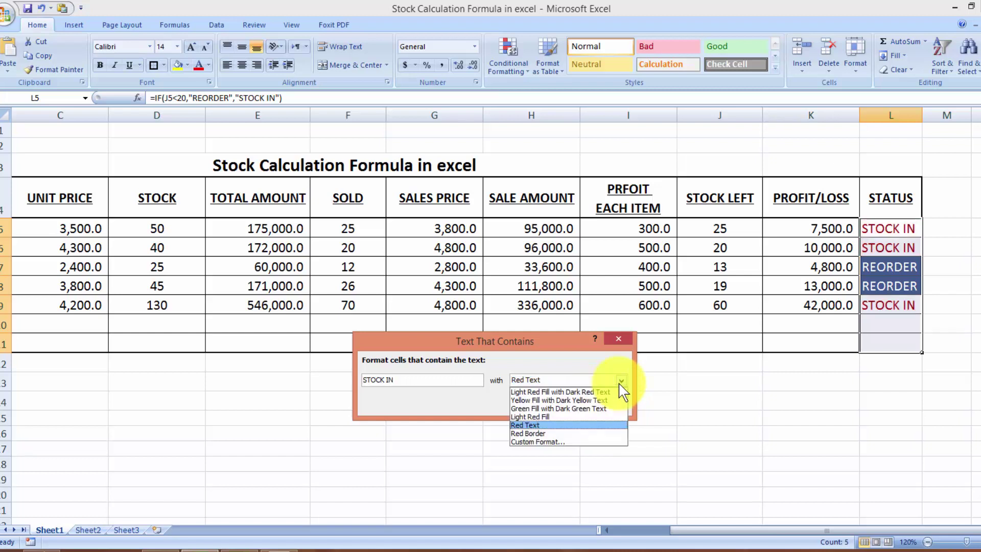
pyautogui.click(581, 442)
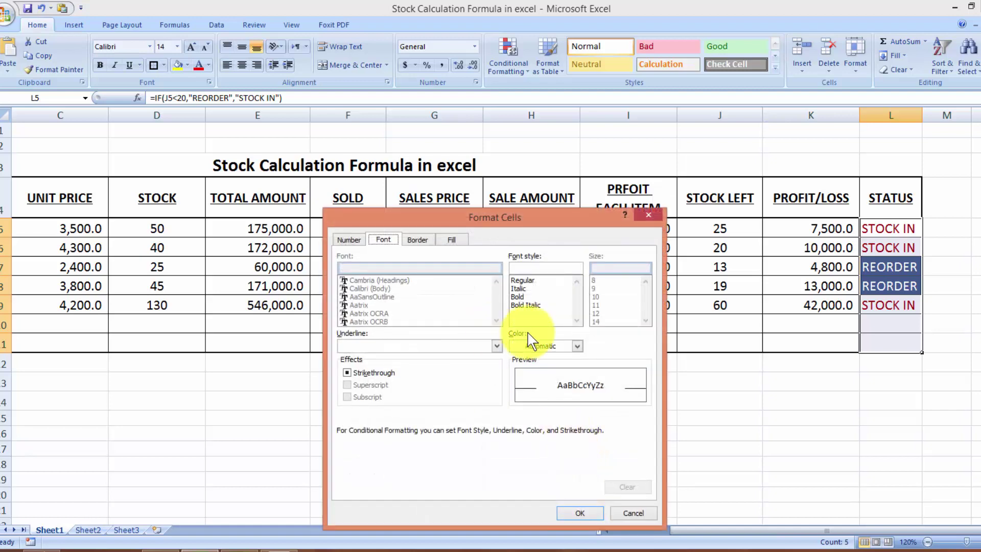
pyautogui.click(450, 240)
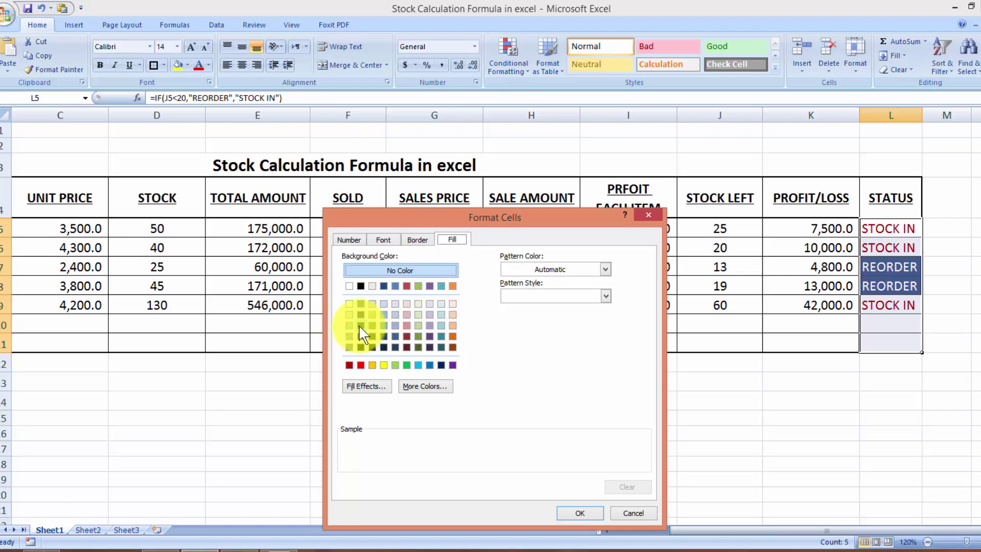
pyautogui.click(350, 286)
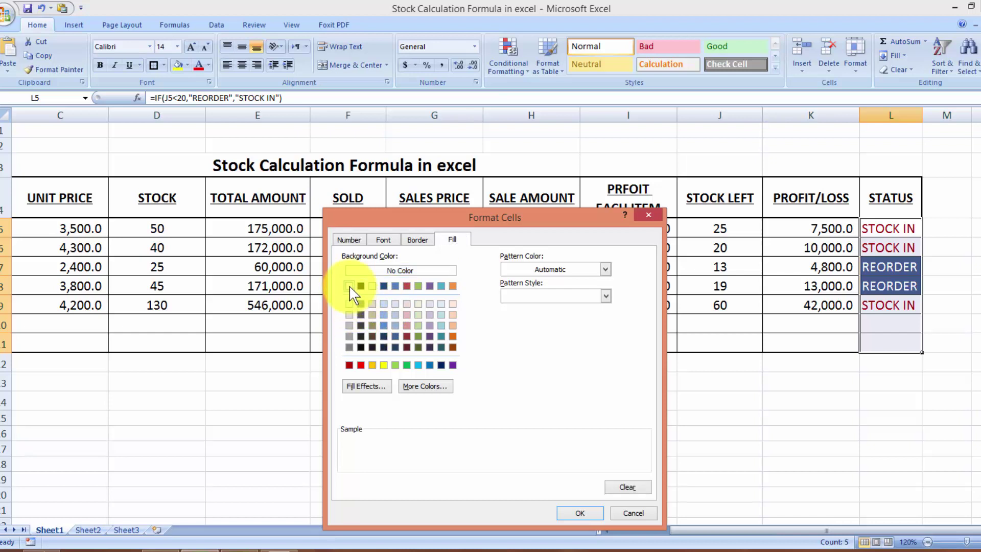
pyautogui.click(389, 240)
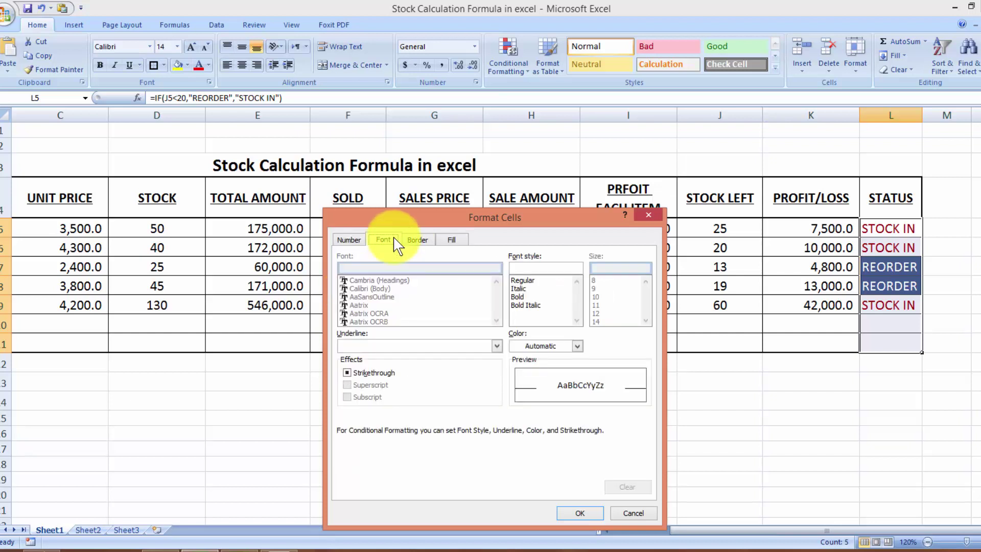
pyautogui.click(577, 348)
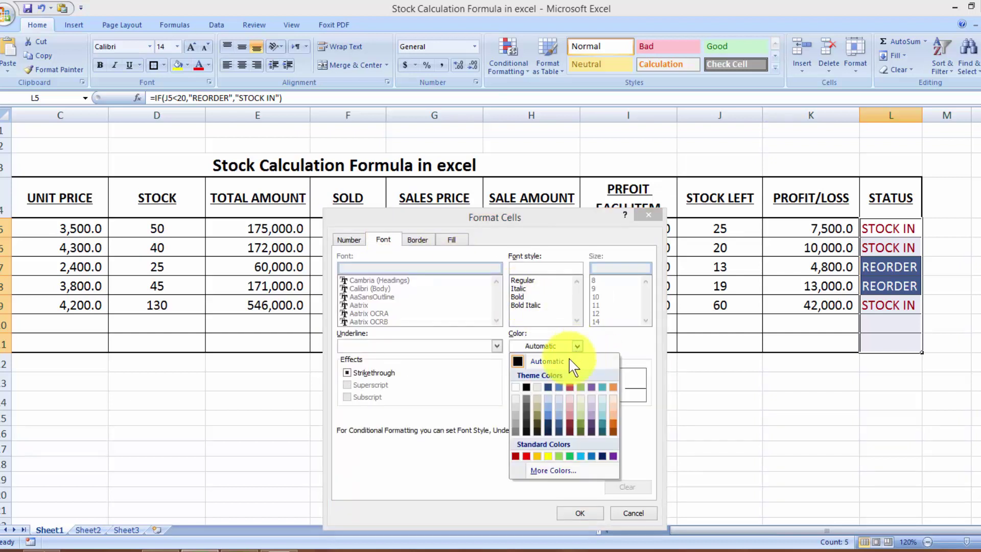
pyautogui.click(526, 455)
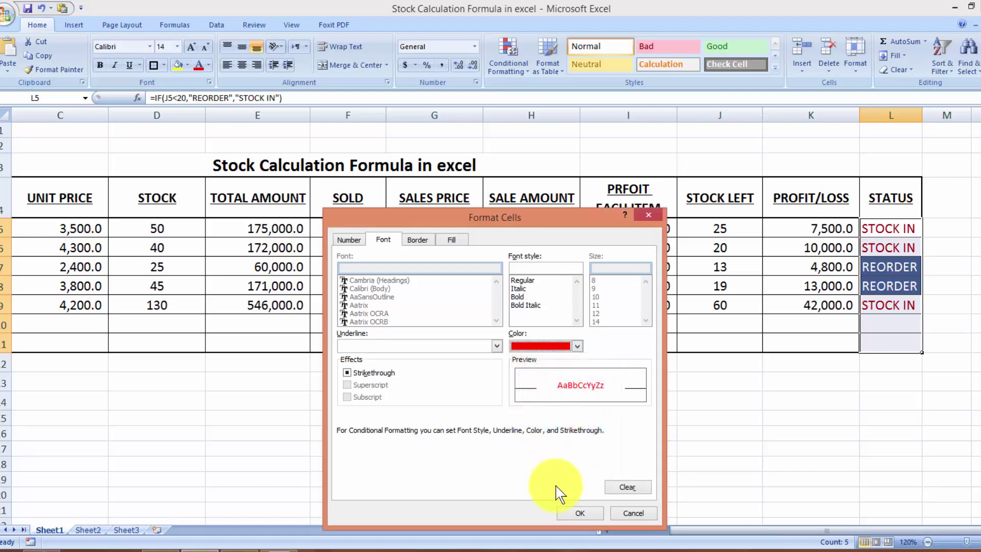
pyautogui.click(578, 513)
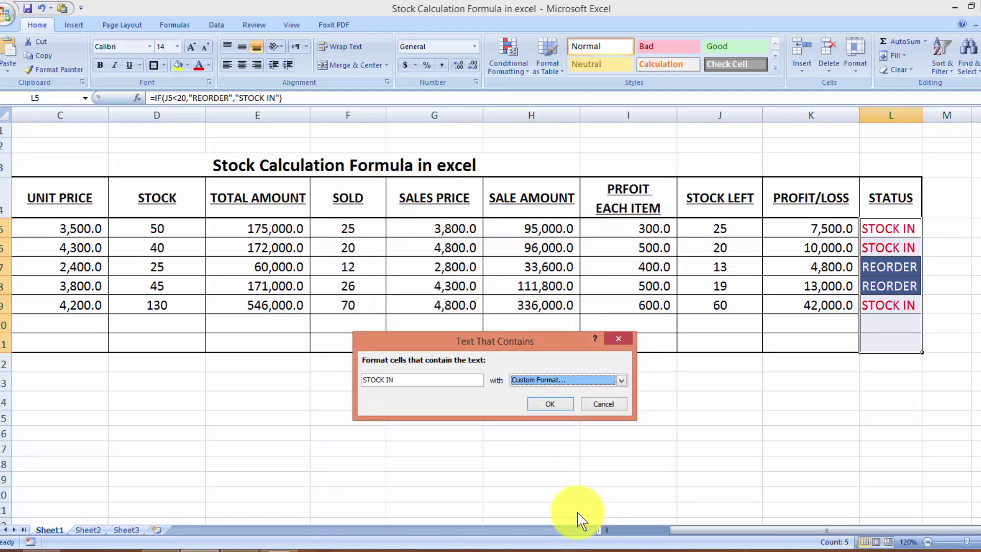
# - Give the STOCK IN highlight rule a custom format with a yellow background fill
pyautogui.click(612, 380)
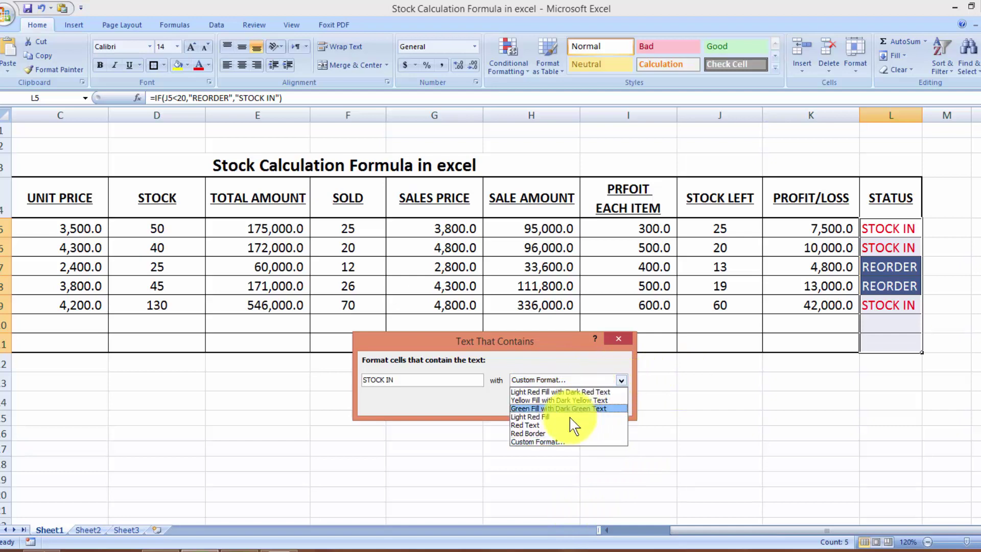
pyautogui.click(567, 440)
pyautogui.click(453, 240)
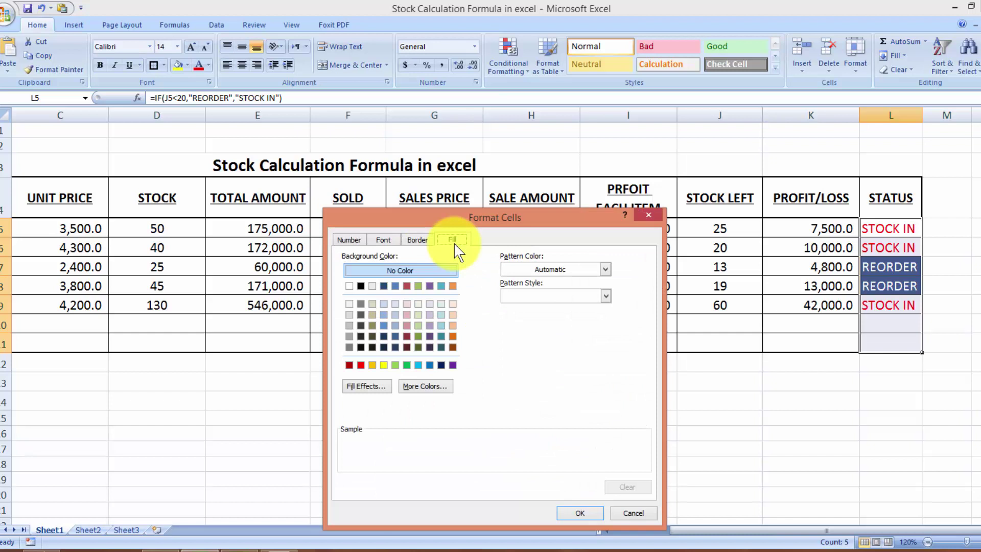
pyautogui.click(383, 366)
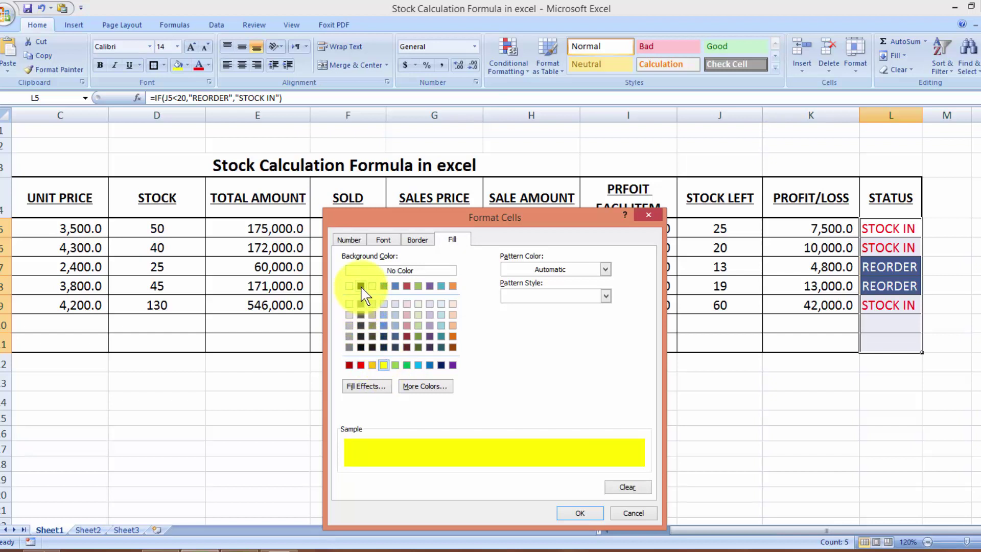
pyautogui.click(360, 286)
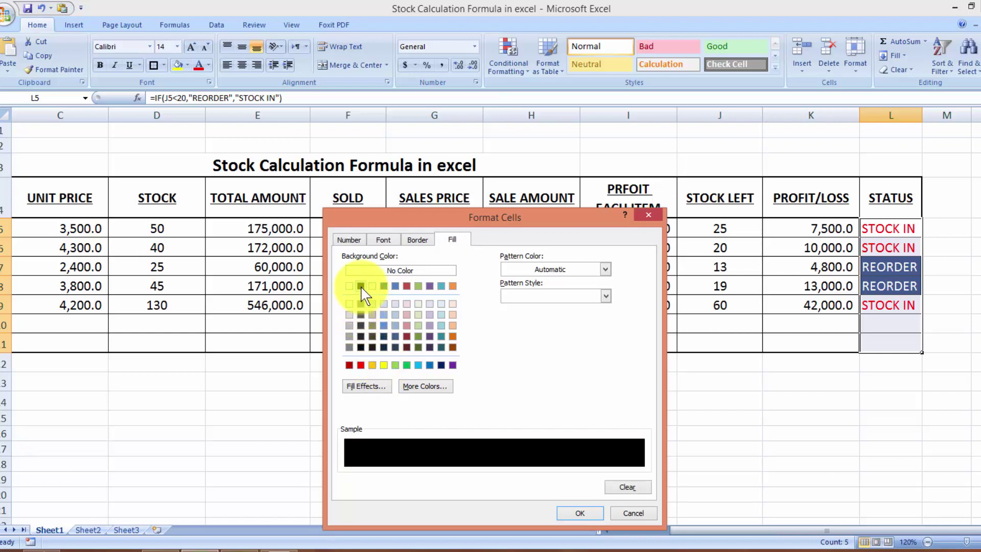
pyautogui.click(384, 365)
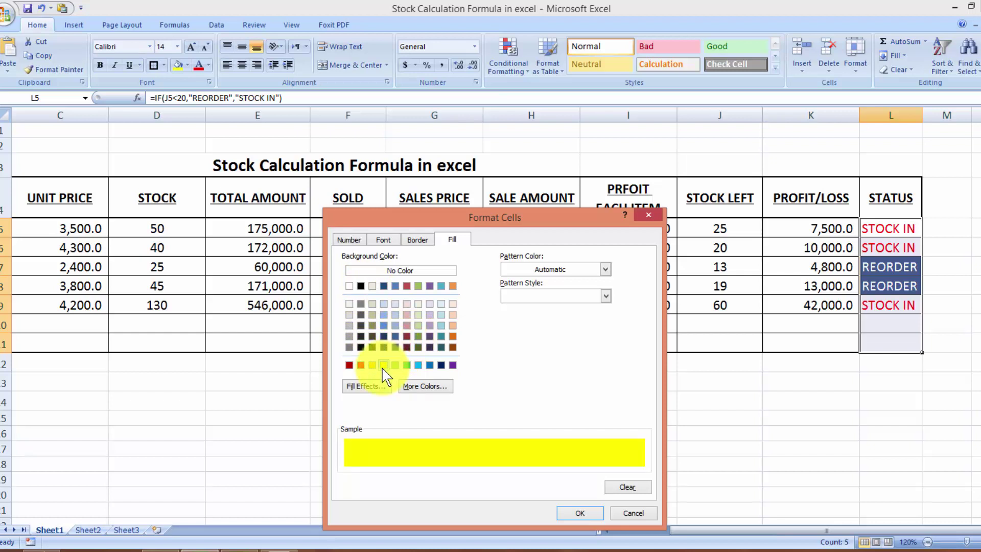
# - Set the STOCK IN format's font color to black, applying the rule, and save the workbook
pyautogui.click(383, 240)
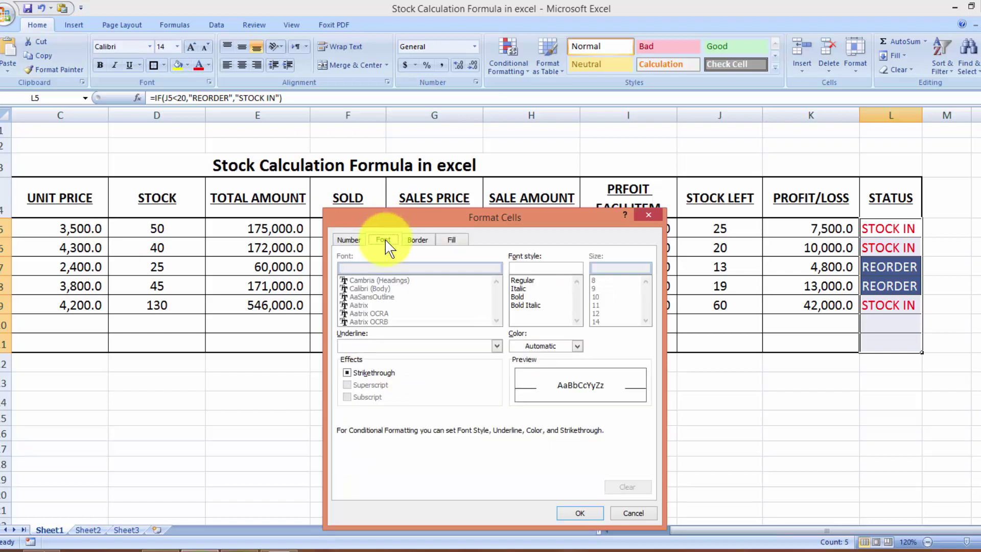
pyautogui.click(577, 346)
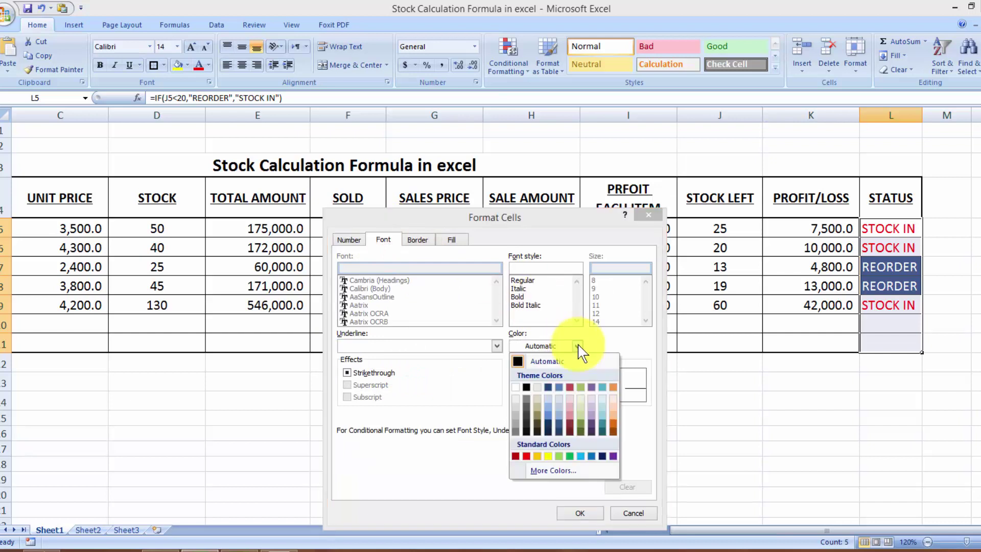
pyautogui.click(526, 387)
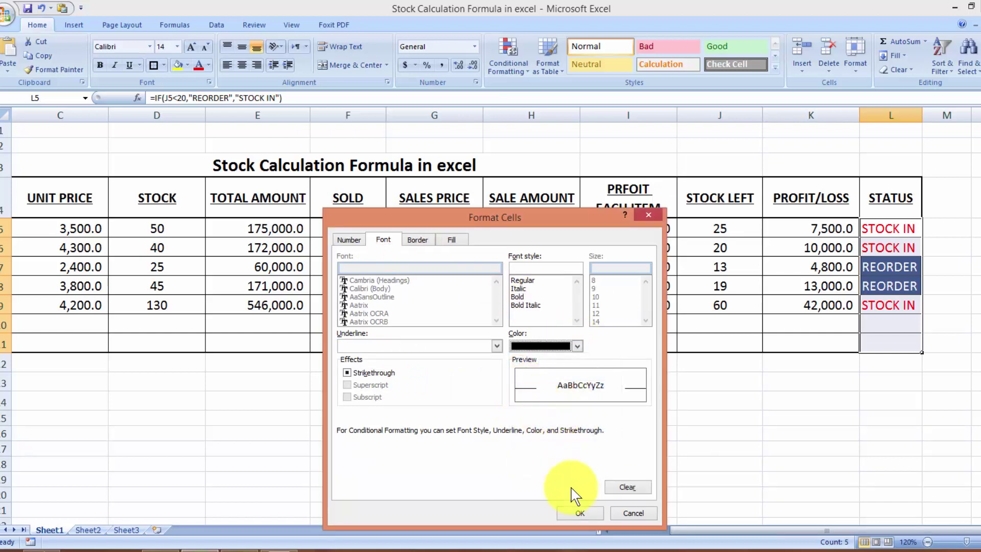
pyautogui.click(580, 513)
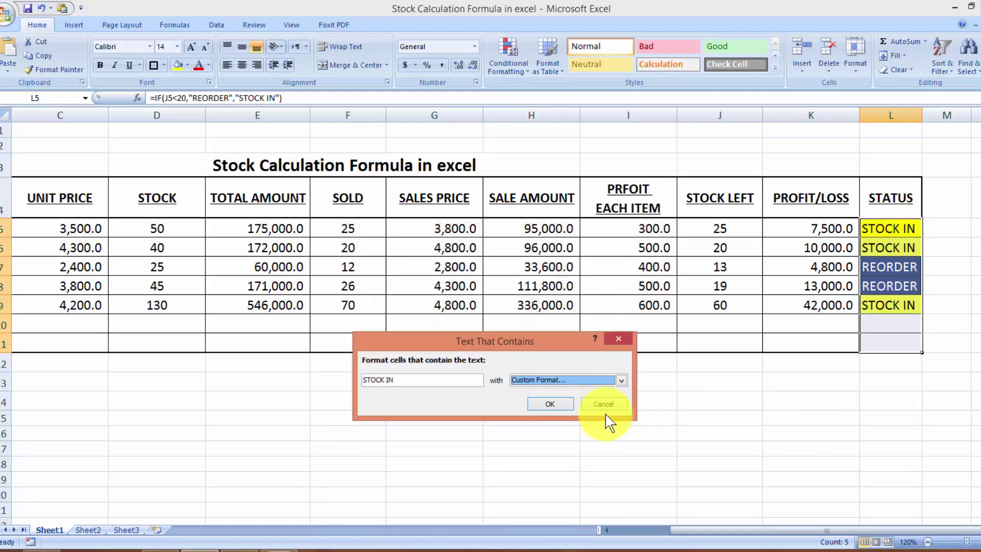
pyautogui.click(562, 403)
pyautogui.click(862, 397)
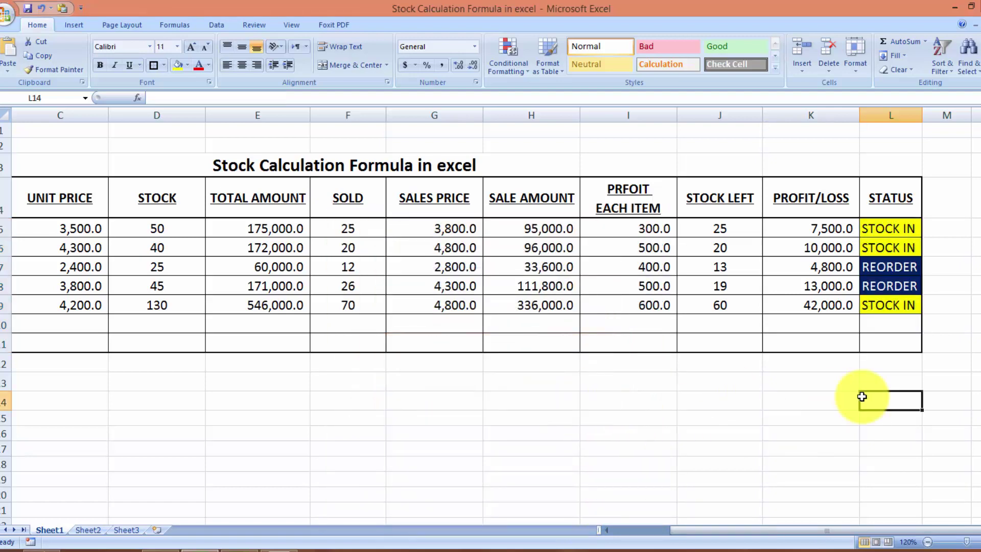
pyautogui.hotkey('ctrl', 's')
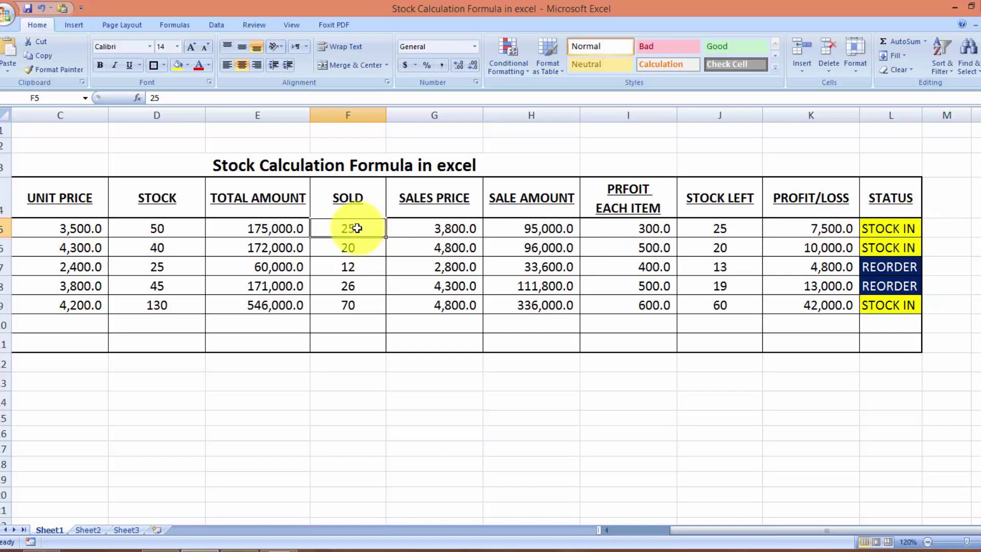
# - Set the SOLD quantity in F5 for the first product to 32
pyautogui.write('32')
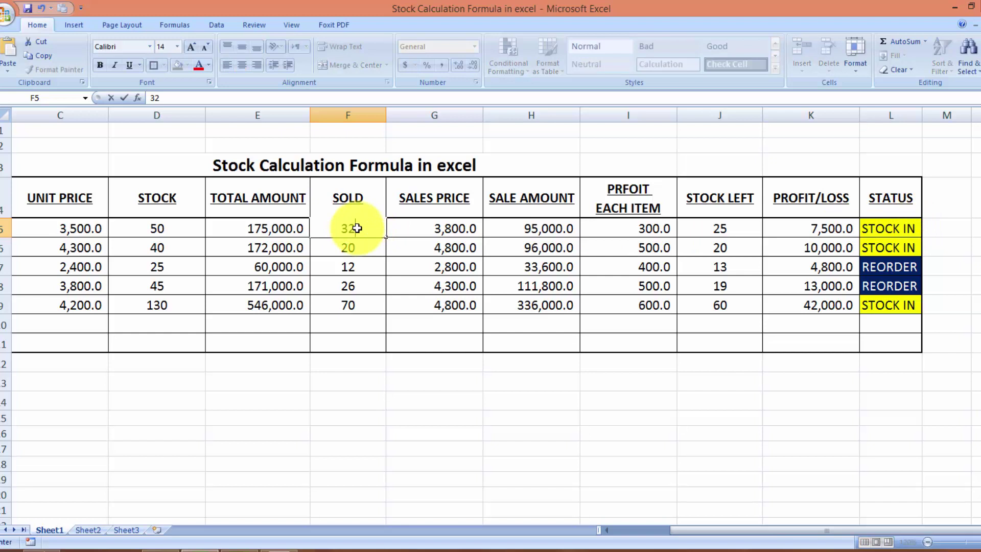
pyautogui.press('Tab')
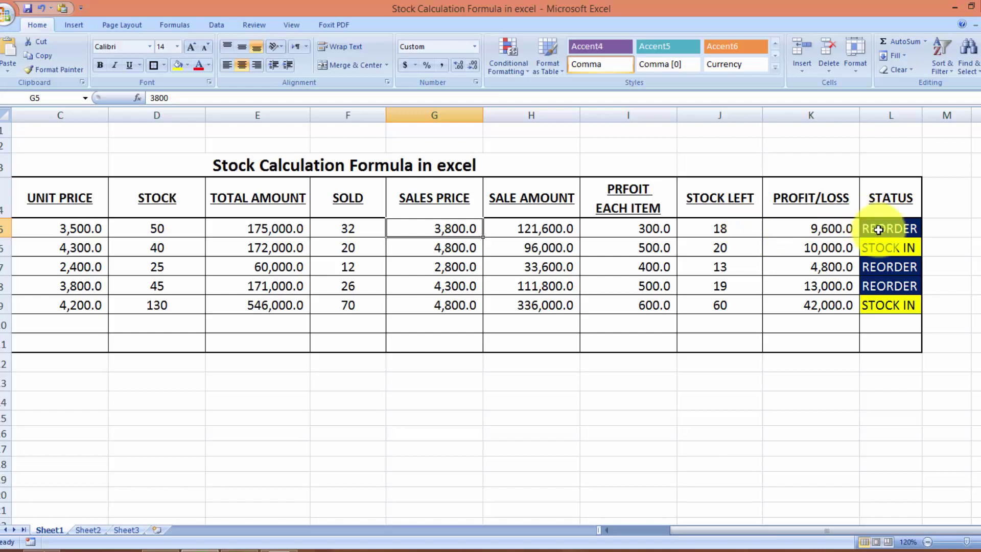
pyautogui.click(753, 396)
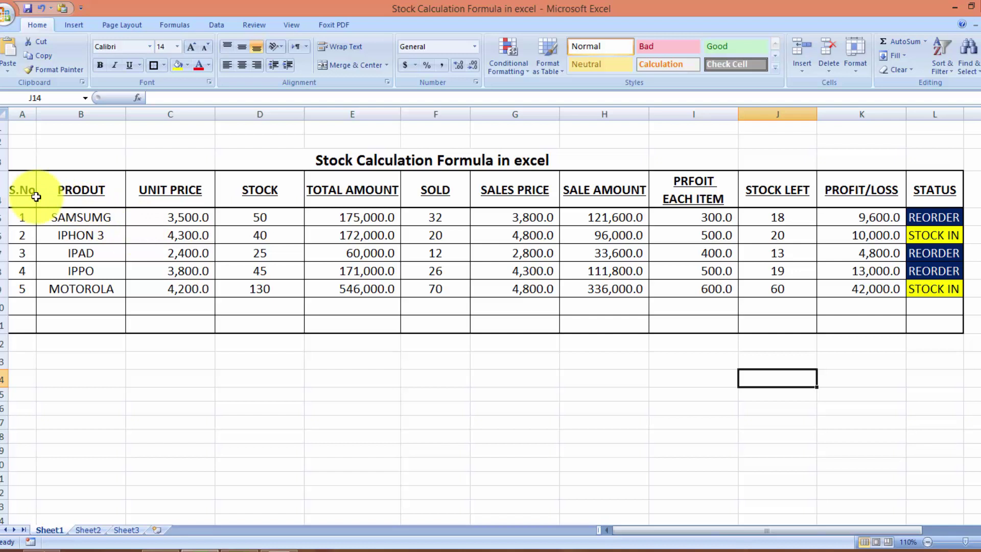
# - Format the header row A4:L4 with a dark blue fill and white font color
pyautogui.moveTo(36, 197); pyautogui.dragTo(913, 192)
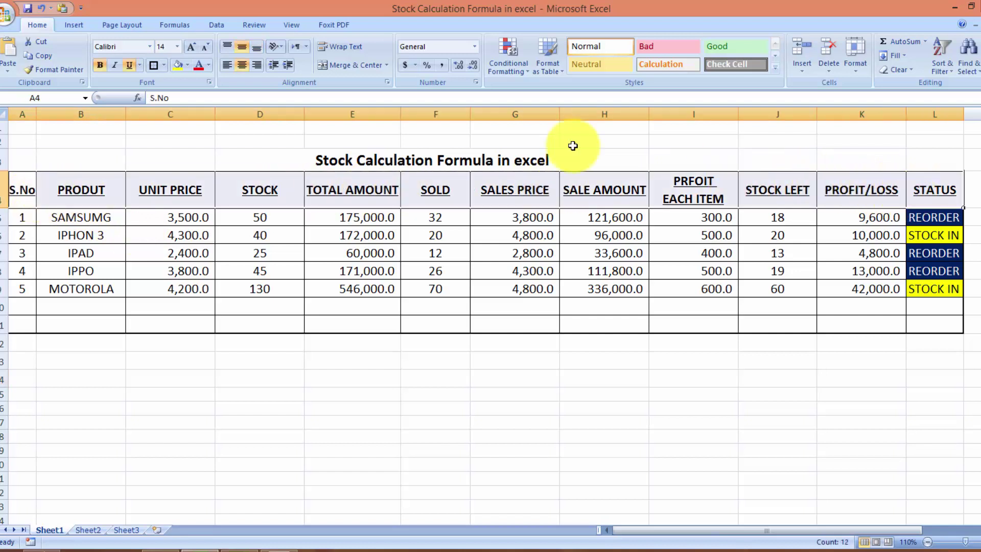
pyautogui.click(188, 65)
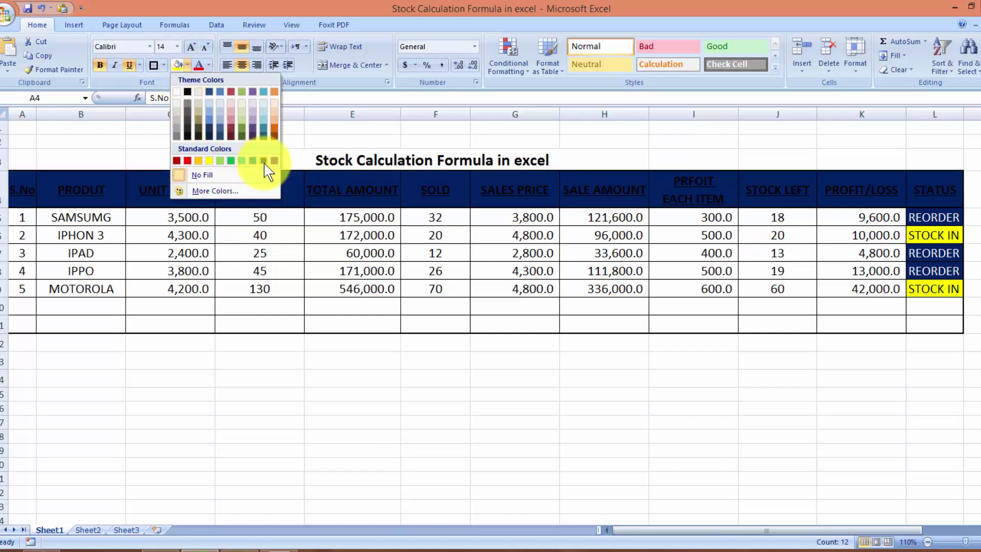
pyautogui.click(265, 163)
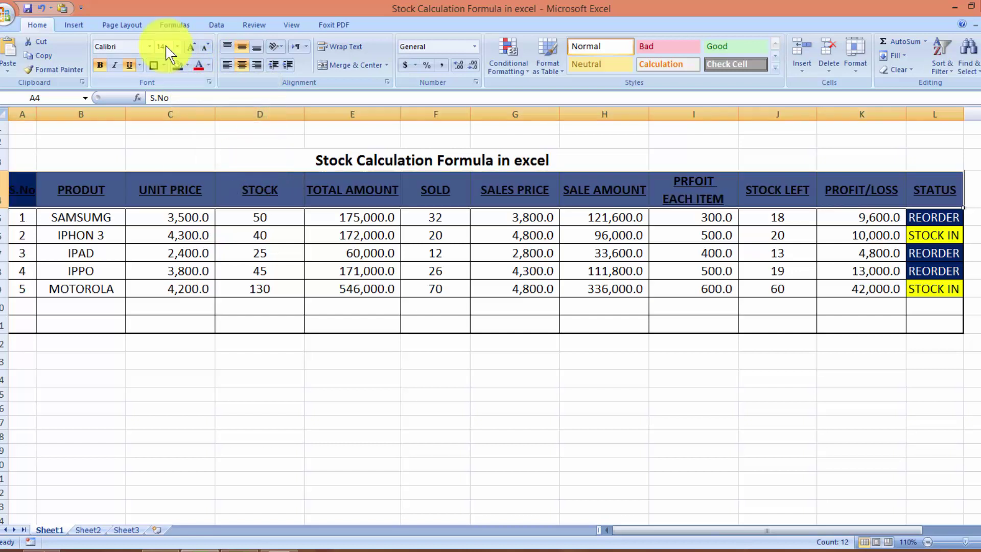
pyautogui.click(209, 66)
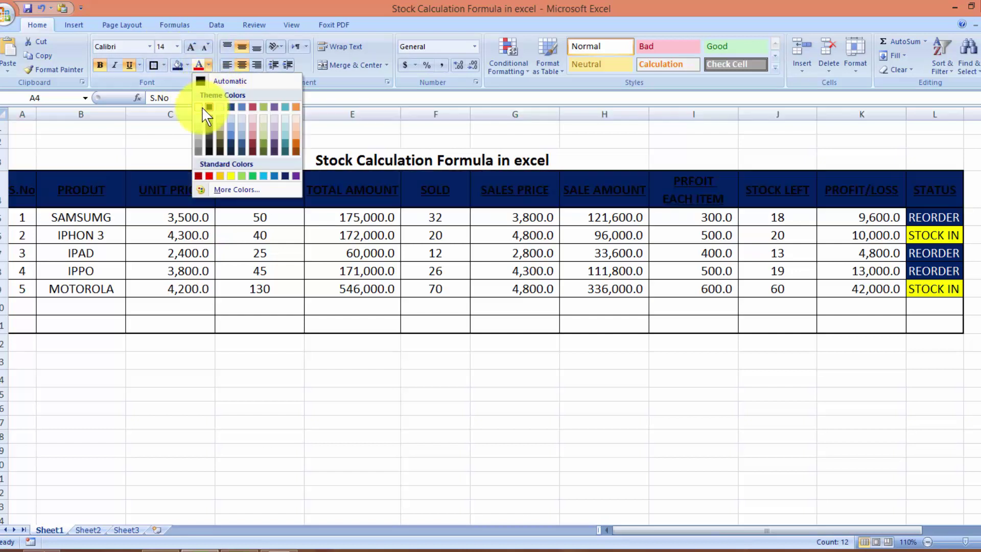
pyautogui.click(199, 109)
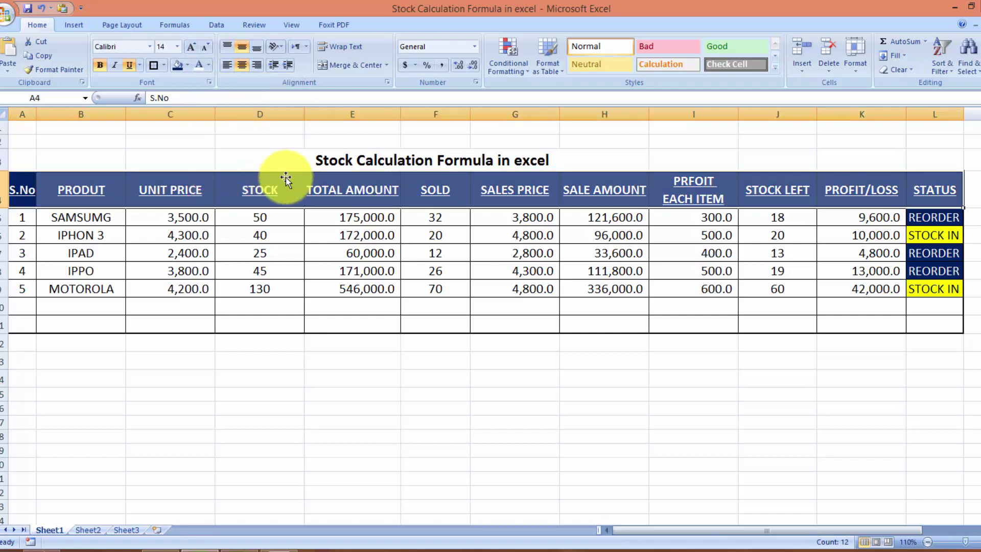
pyautogui.click(473, 330)
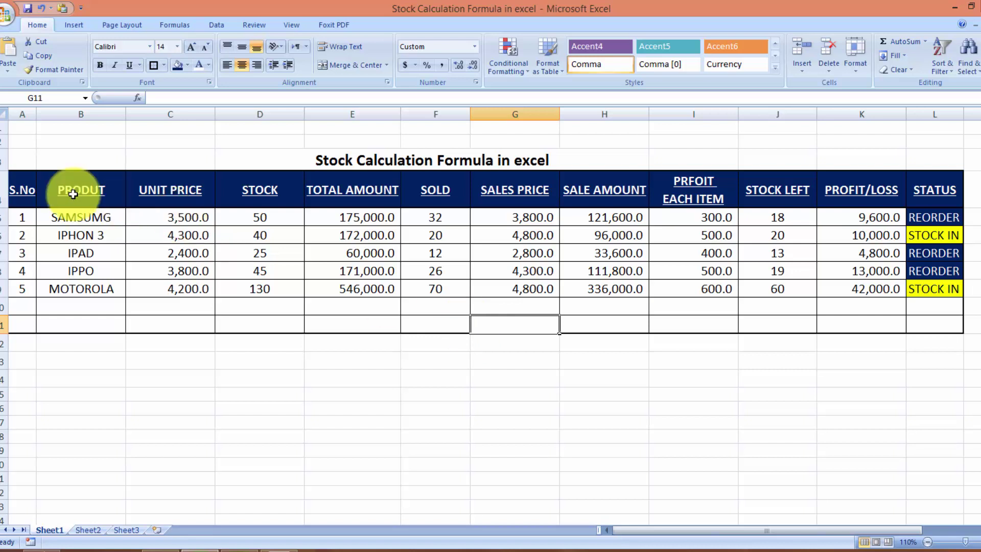
# - Change the fill color of the header row A4:L4 to the standard purple
pyautogui.moveTo(23, 185); pyautogui.dragTo(943, 201)
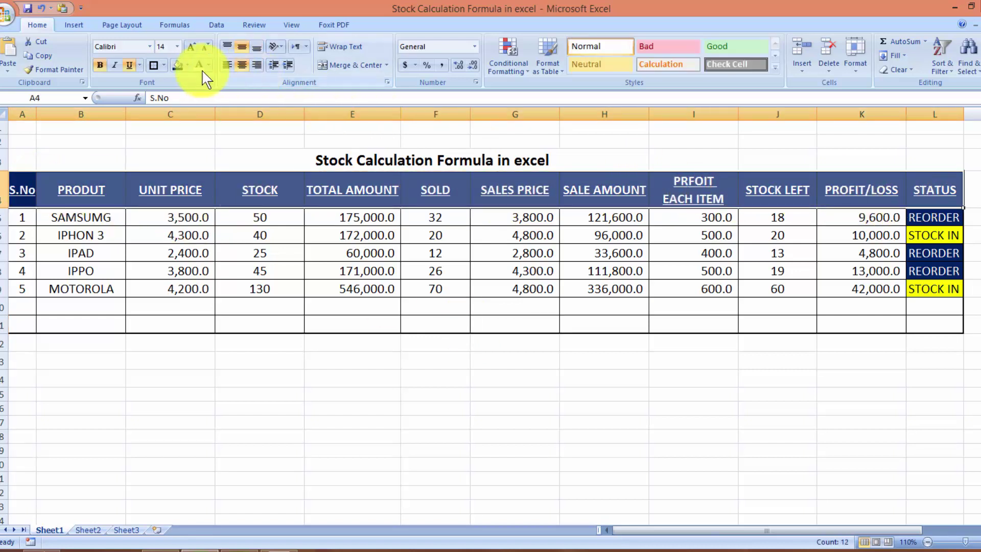
pyautogui.click(188, 65)
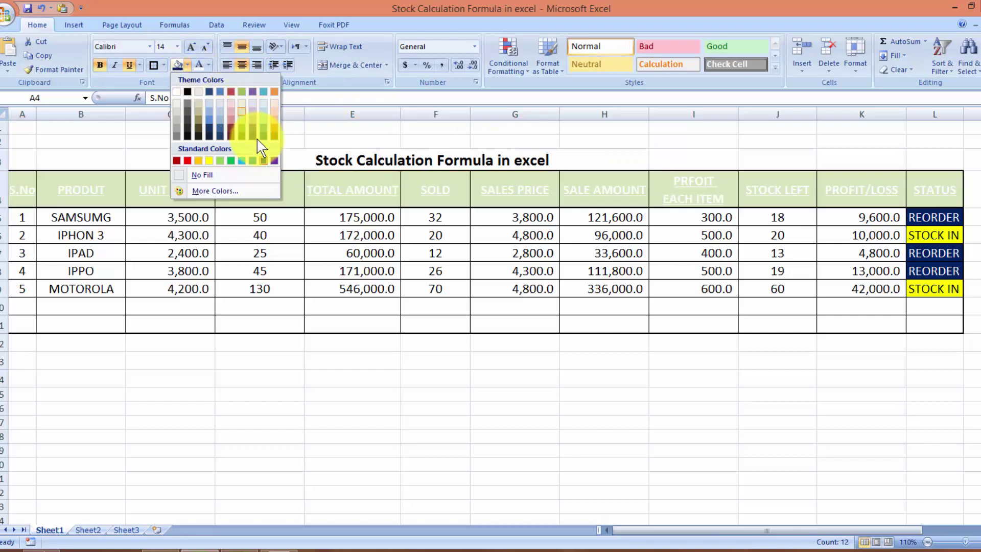
pyautogui.click(275, 161)
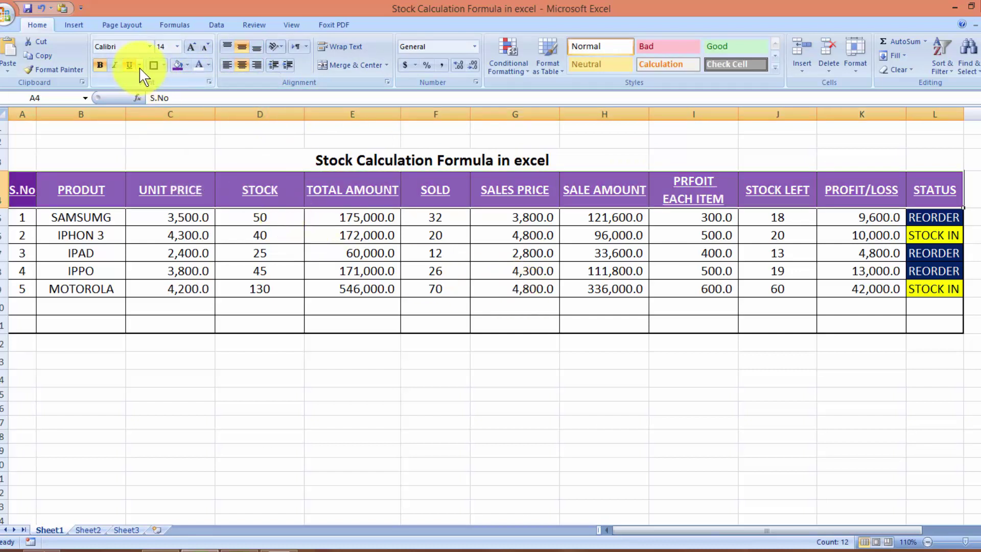
pyautogui.click(389, 341)
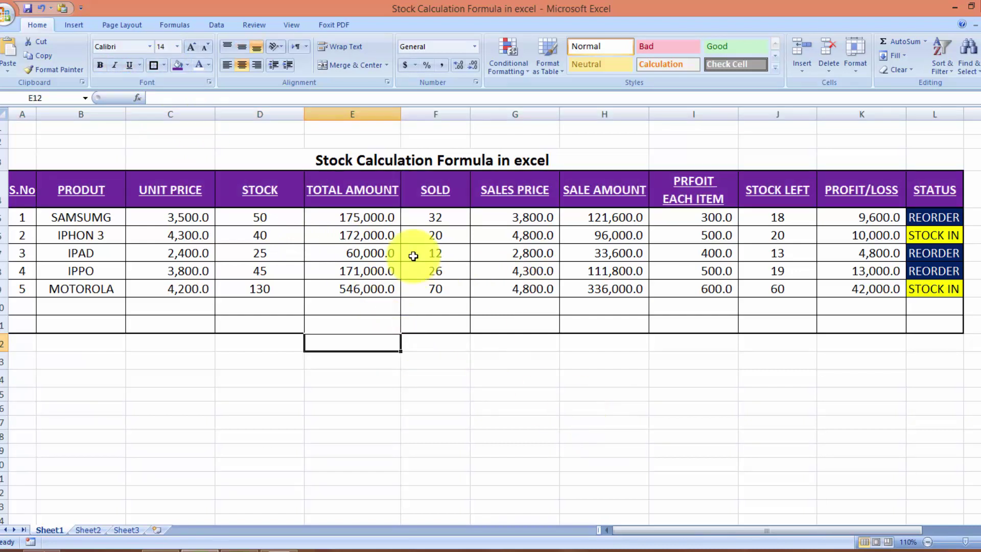
# - Enlarge the sheet title above the table to font size 36 and wrap its text
pyautogui.click(360, 159)
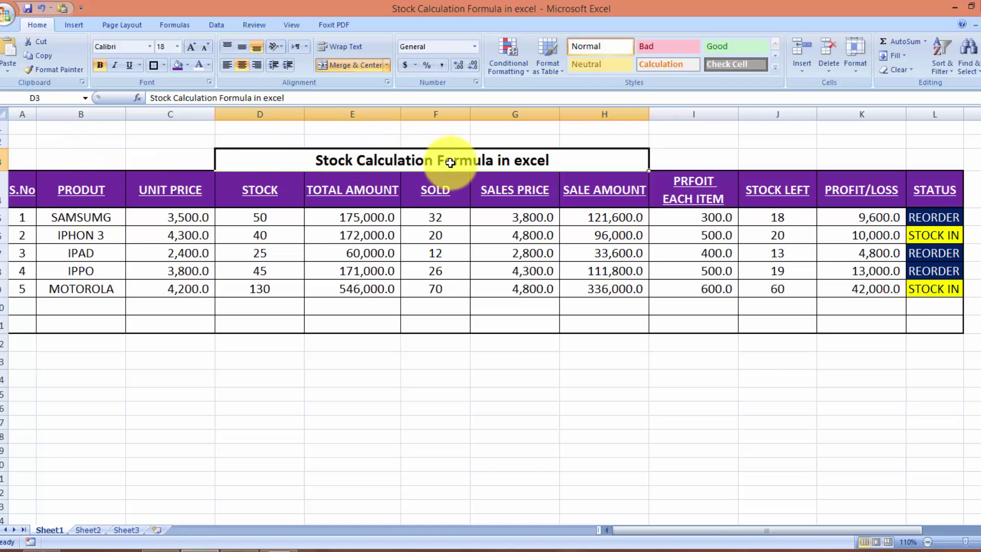
pyautogui.click(192, 46)
pyautogui.click(197, 46)
pyautogui.click(197, 46)
pyautogui.click(196, 46)
pyautogui.click(197, 46)
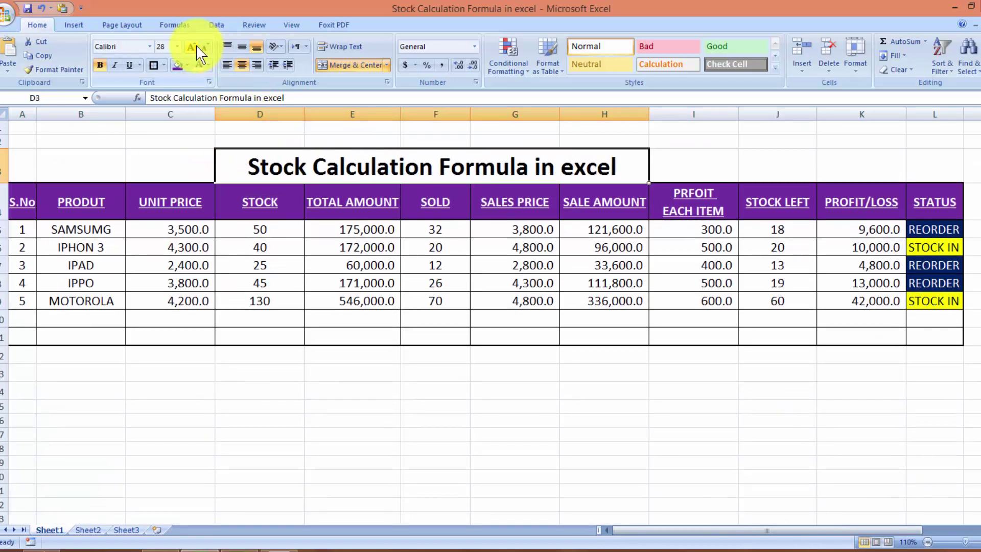
pyautogui.click(196, 46)
pyautogui.click(340, 46)
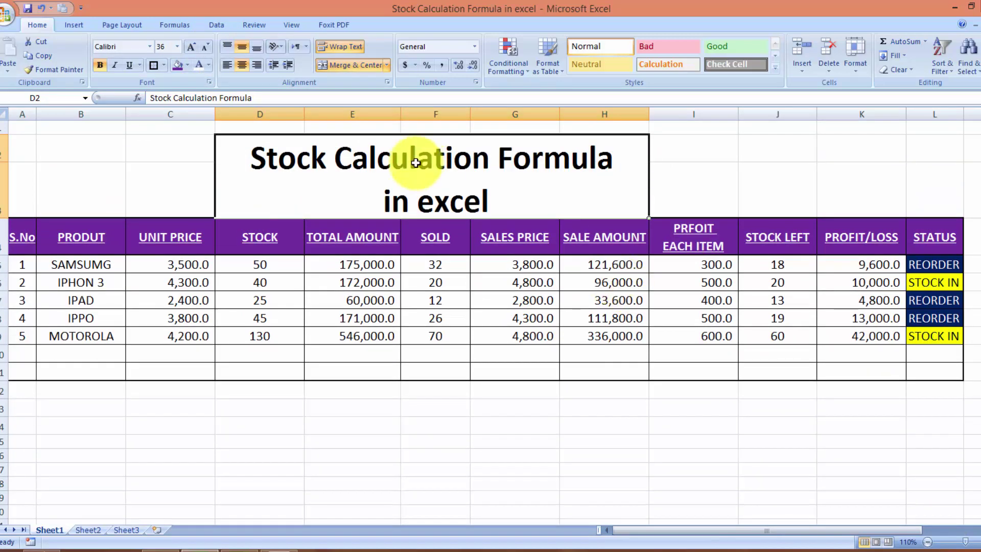
# - Replace the sheet title in D2 with STOCK CONTROL LOW INVENTORY
pyautogui.write('STOCK ')
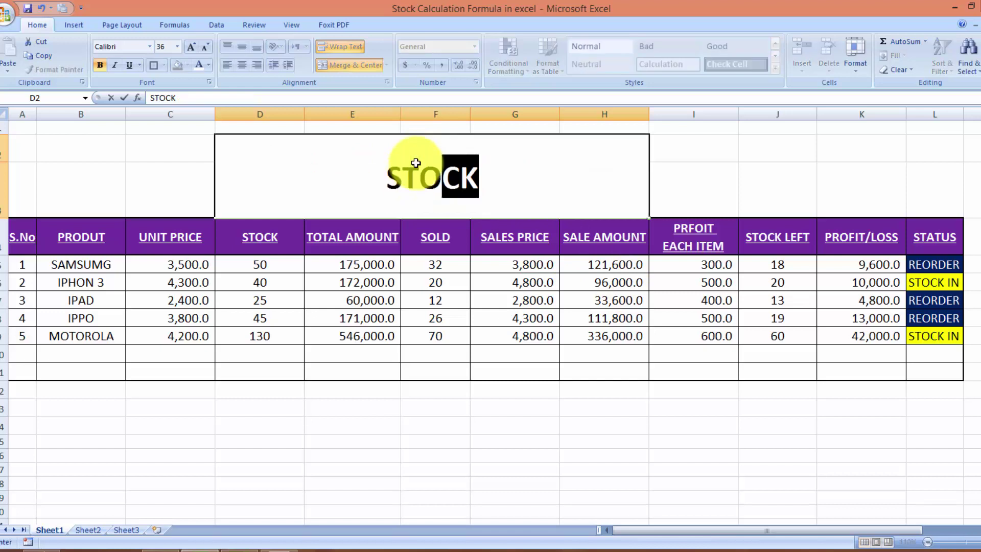
pyautogui.write('CONRO')
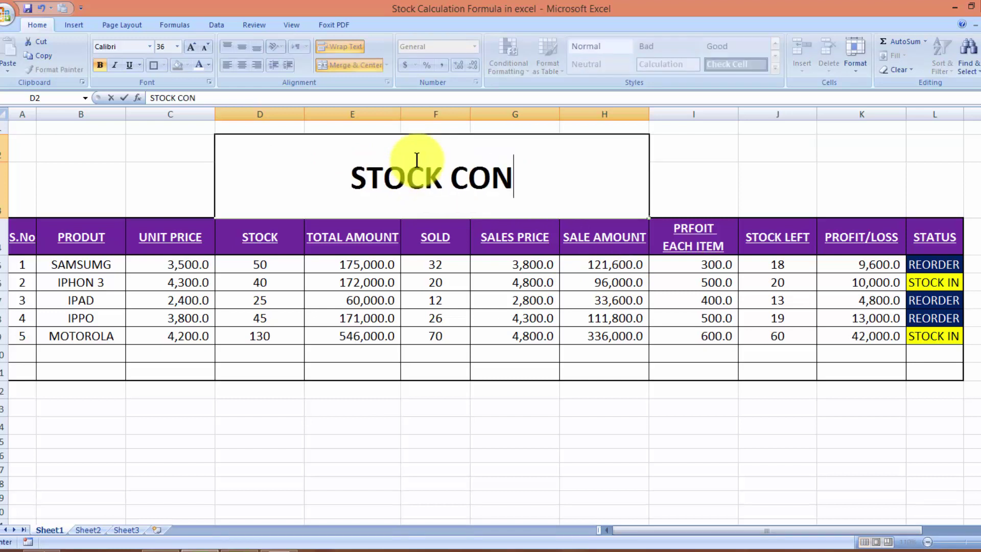
pyautogui.press('BackSpace')
pyautogui.press('BackSpace')
pyautogui.write('TROL L')
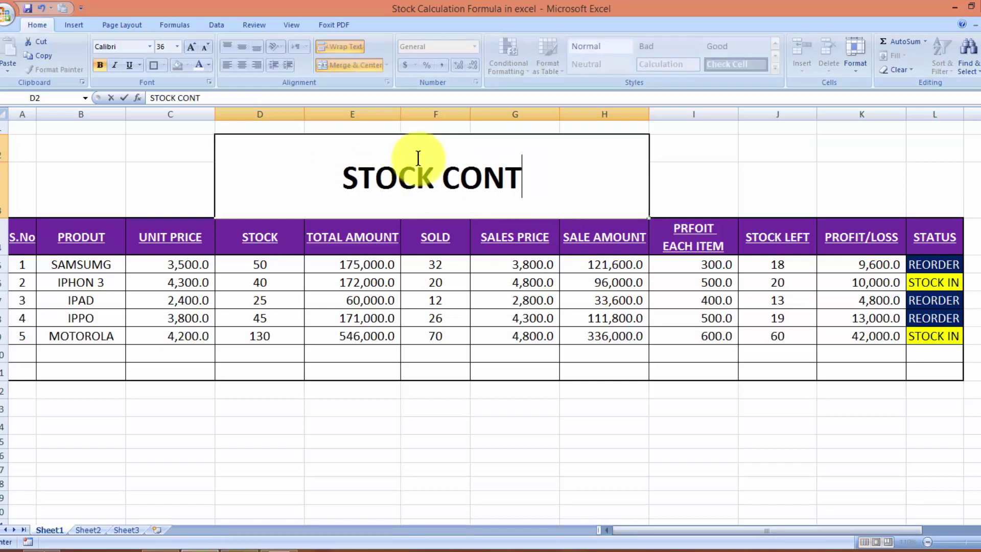
pyautogui.write('OW INVENTORY')
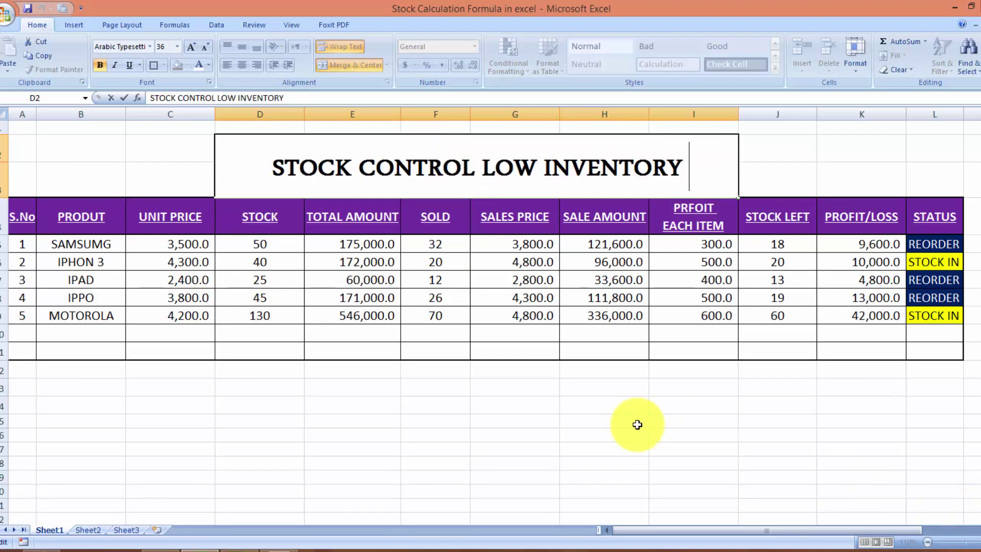
# - Add the word ALERT to the end of the sheet title in D2 and commit the entry
pyautogui.write('ALTE')
pyautogui.press('BackSpace')
pyautogui.press('BackSpace')
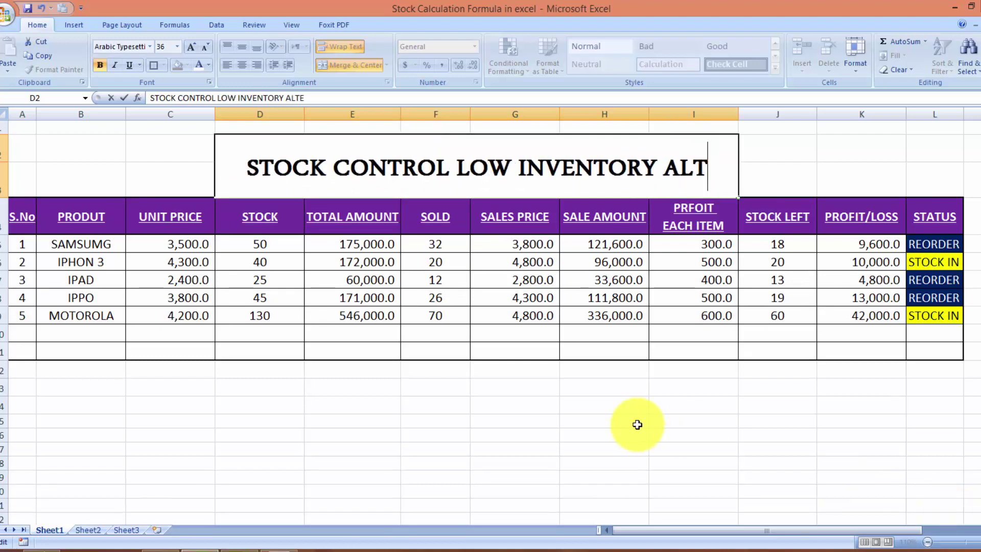
pyautogui.write('ERT')
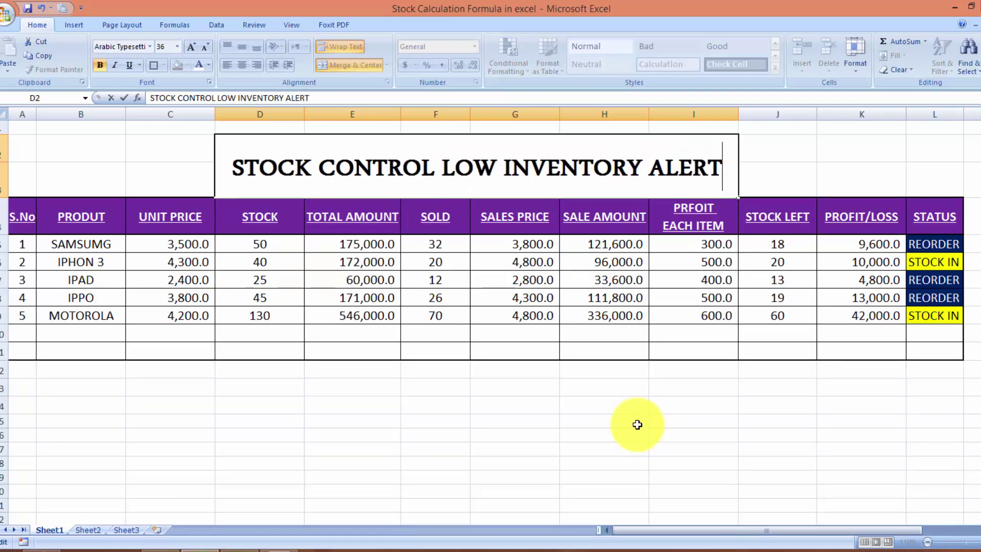
pyautogui.press('Tab')
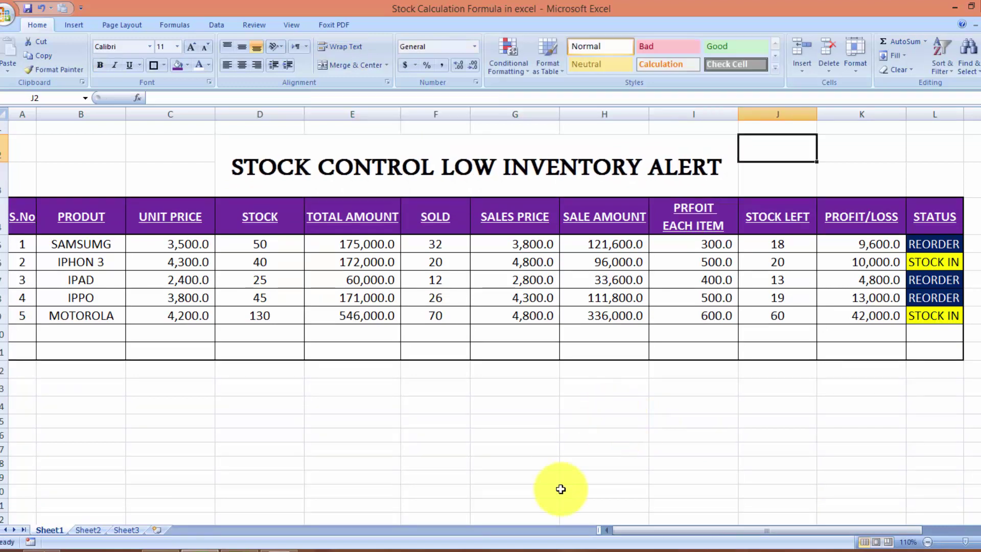
pyautogui.click(685, 354)
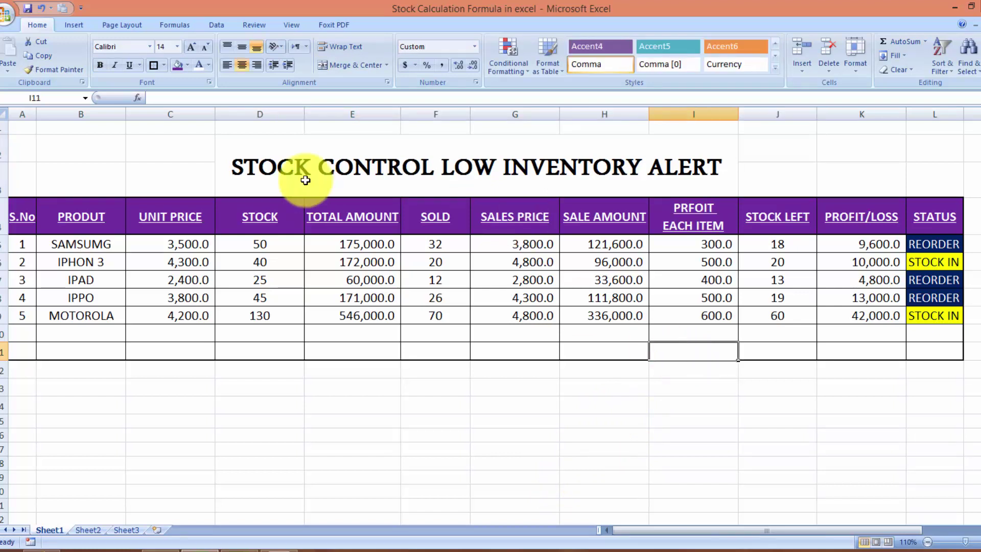
pyautogui.click(514, 420)
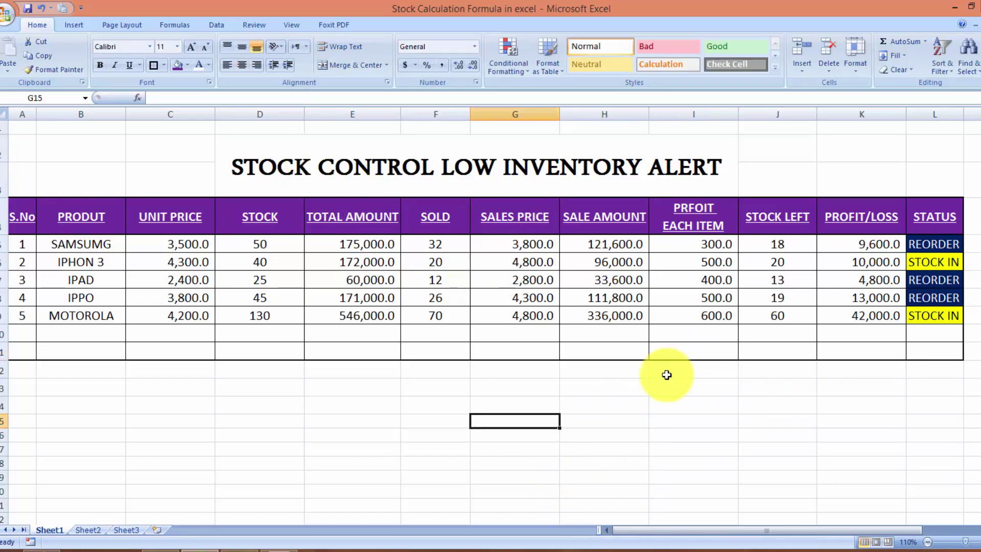